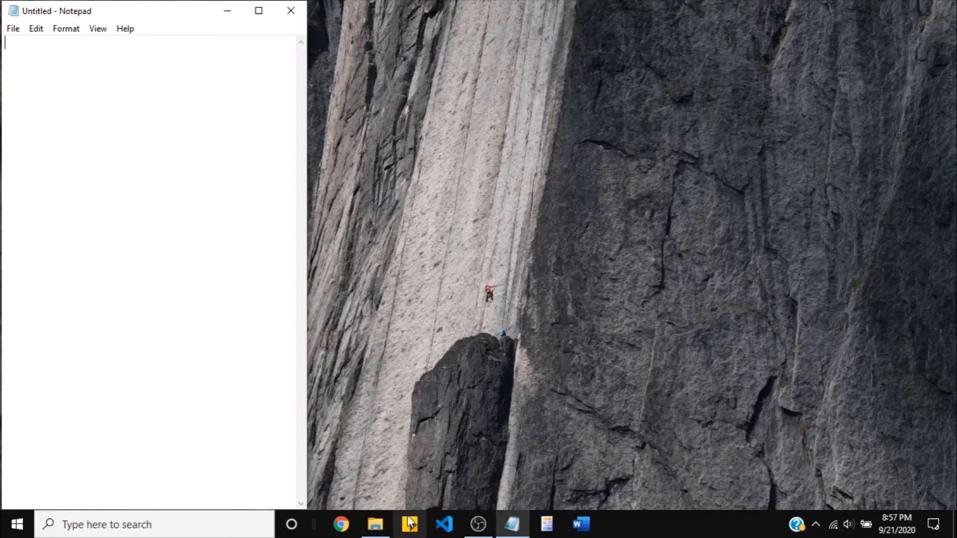
Step: Open Legal glossary.docx from the Glossaries folder and remove the bookmarks from the entire document
click(375, 524)
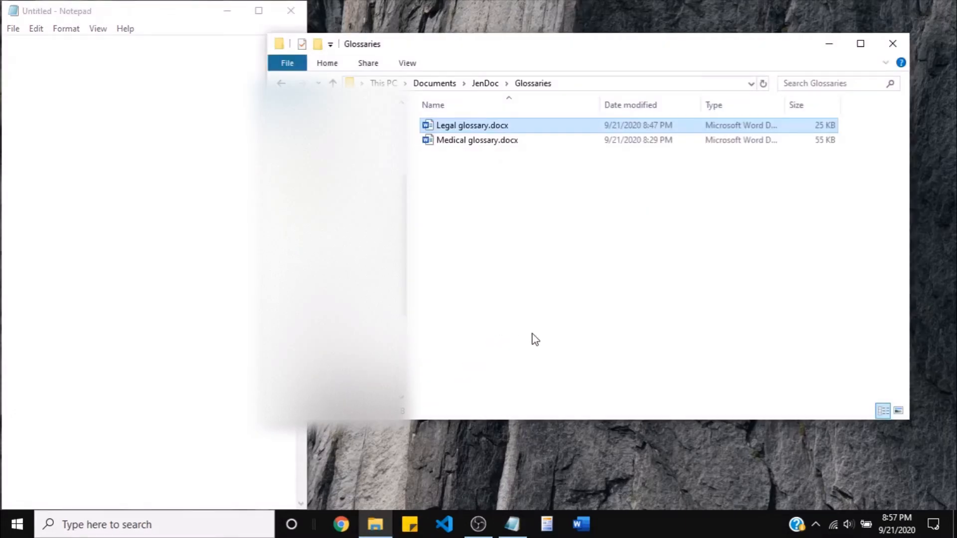
double_click(489, 127)
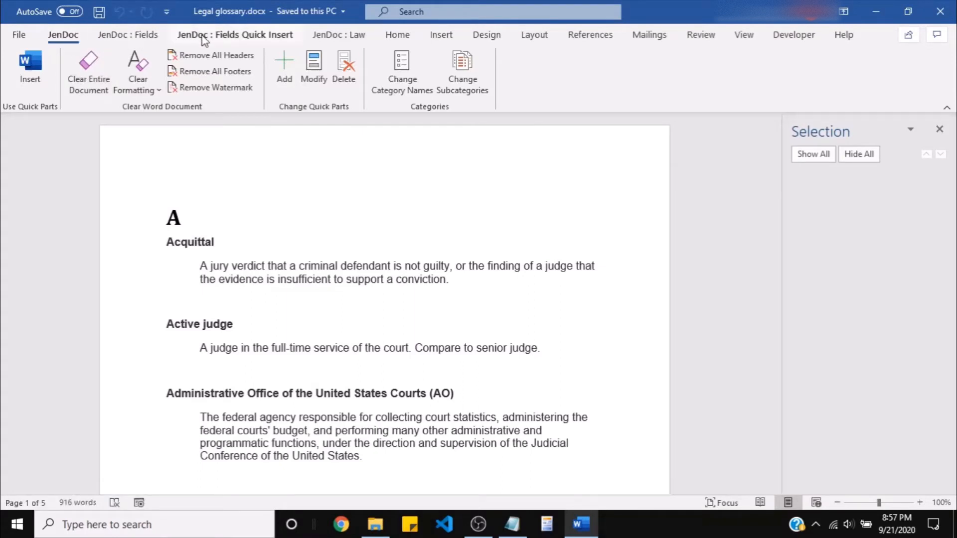
click(340, 35)
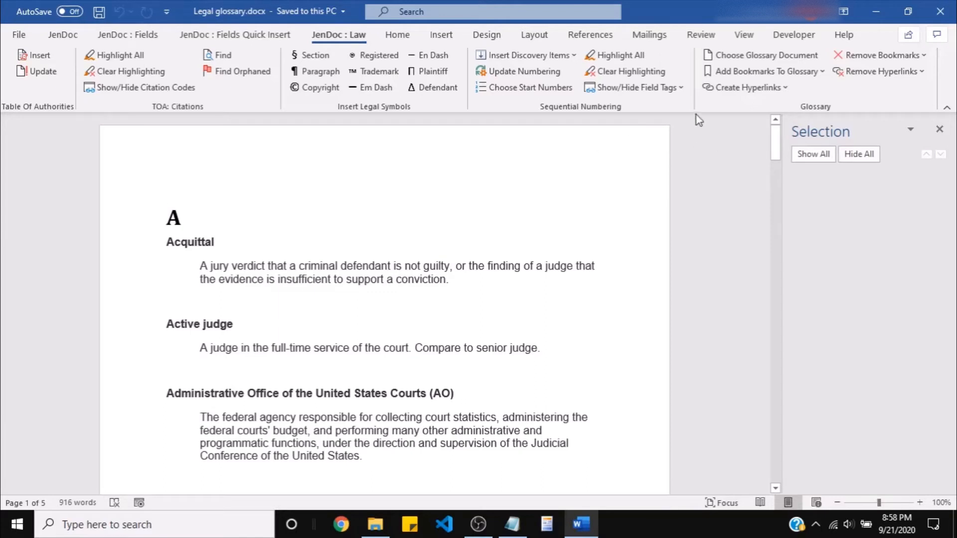
click(858, 60)
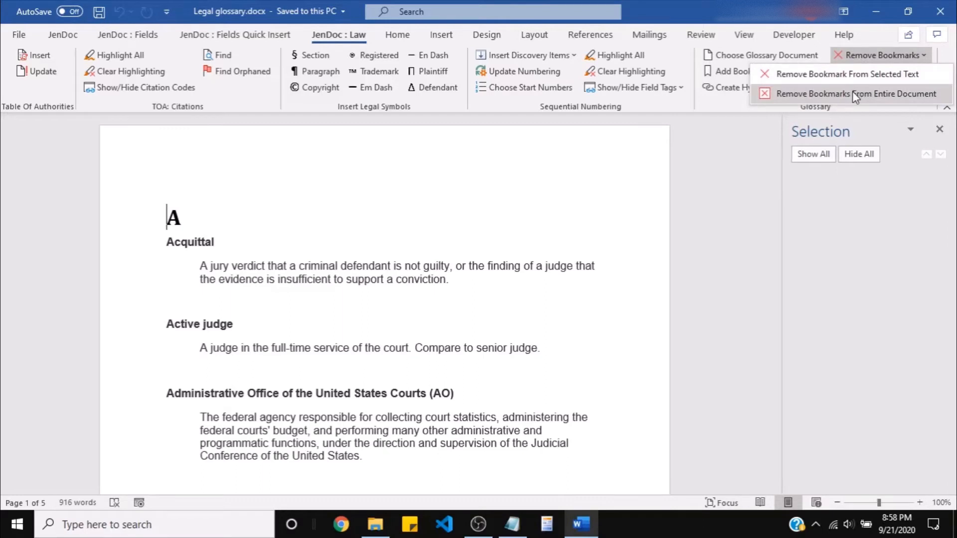
click(853, 94)
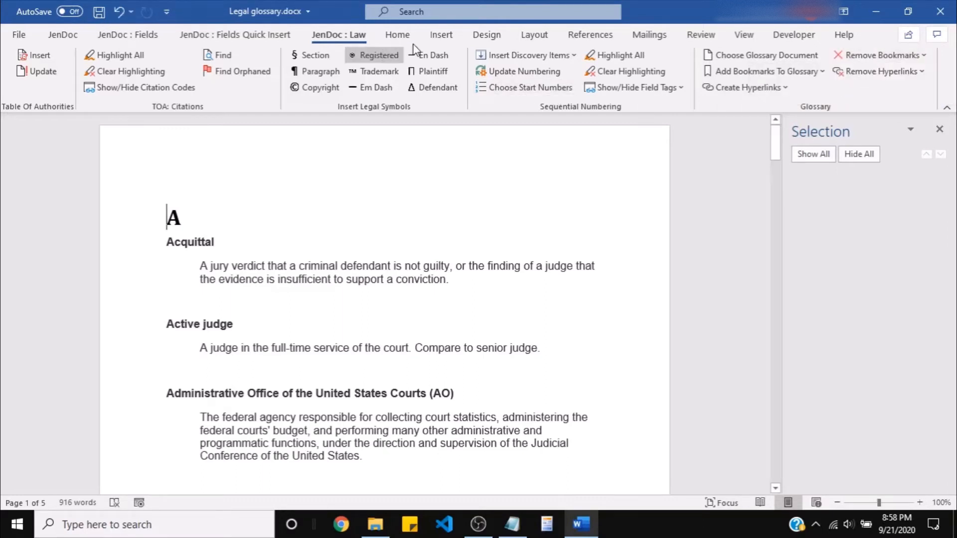
Step: Check the document's bookmark list for leftover bookmarks, close it, and save the glossary document
click(450, 37)
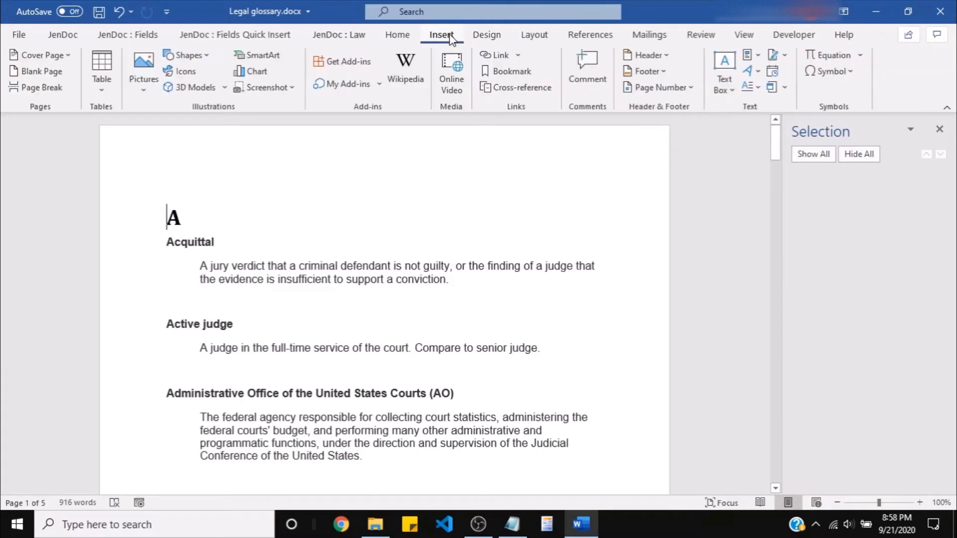
click(511, 72)
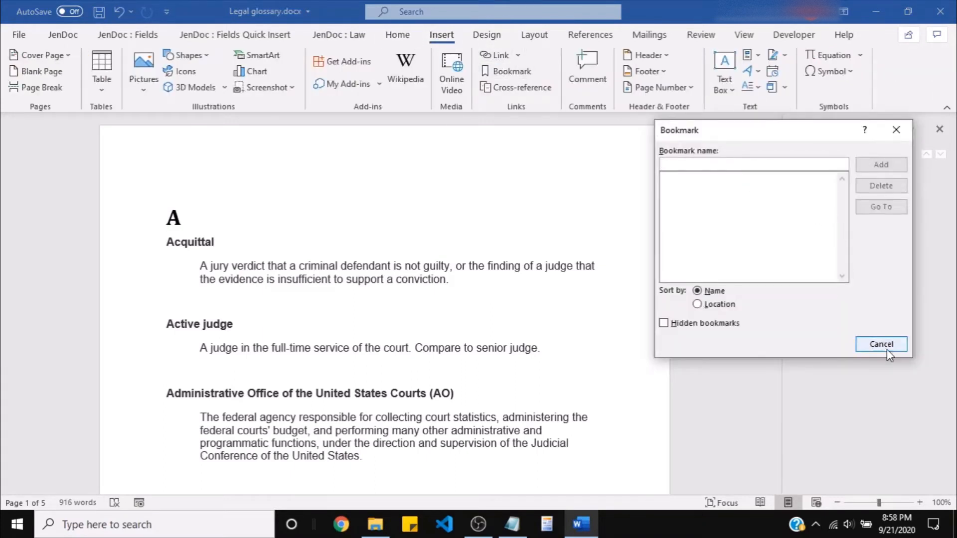
click(887, 349)
click(339, 36)
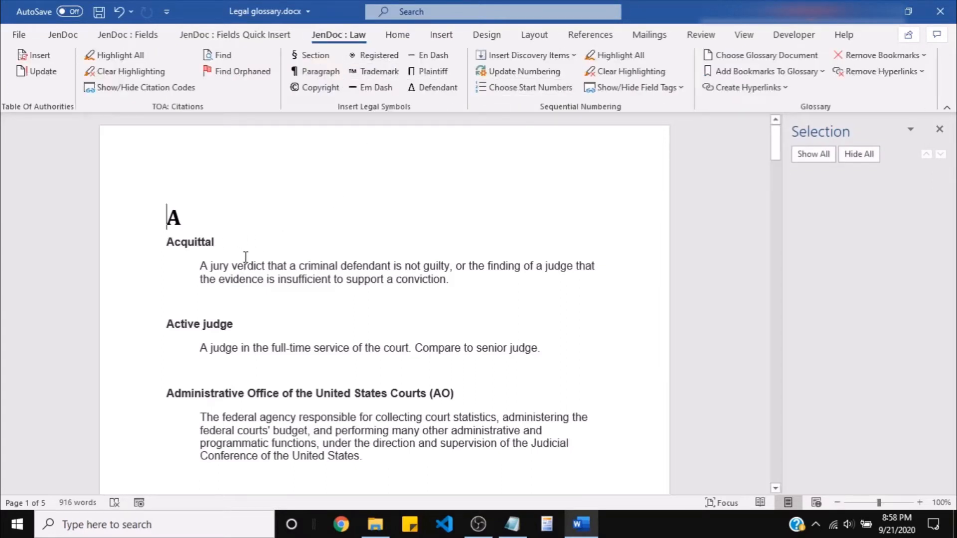
key(ctrl+s)
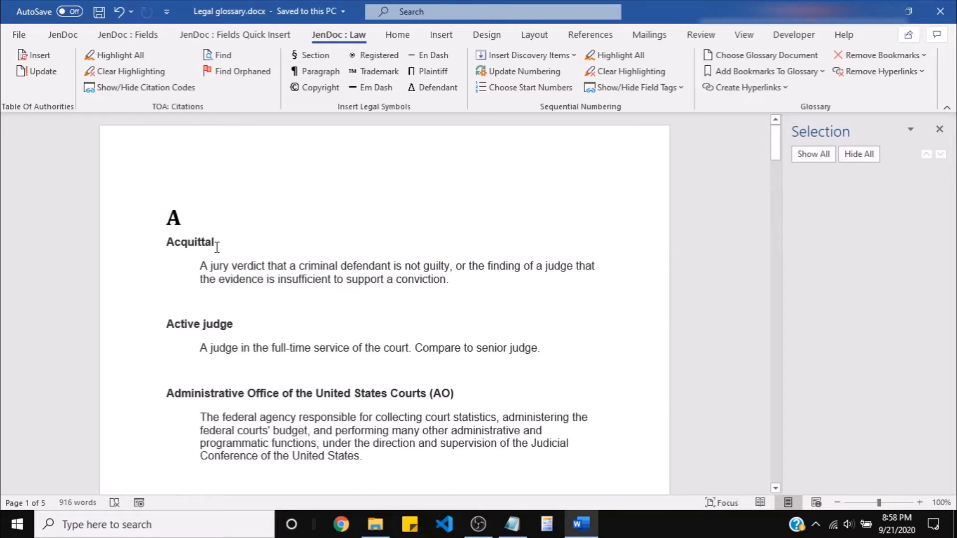
Step: Add a glossary entry bookmark to the term "Acquittal" under heading A
double_click(188, 244)
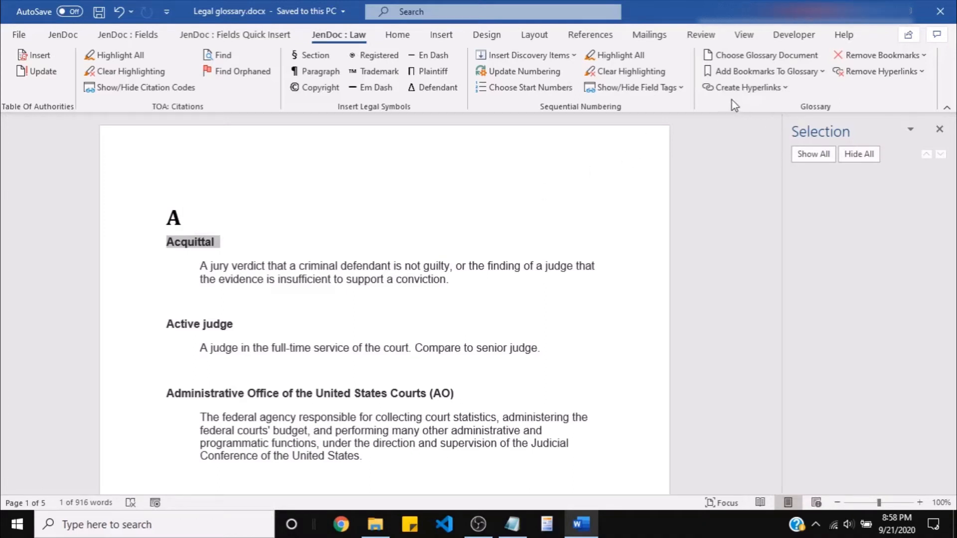
click(746, 73)
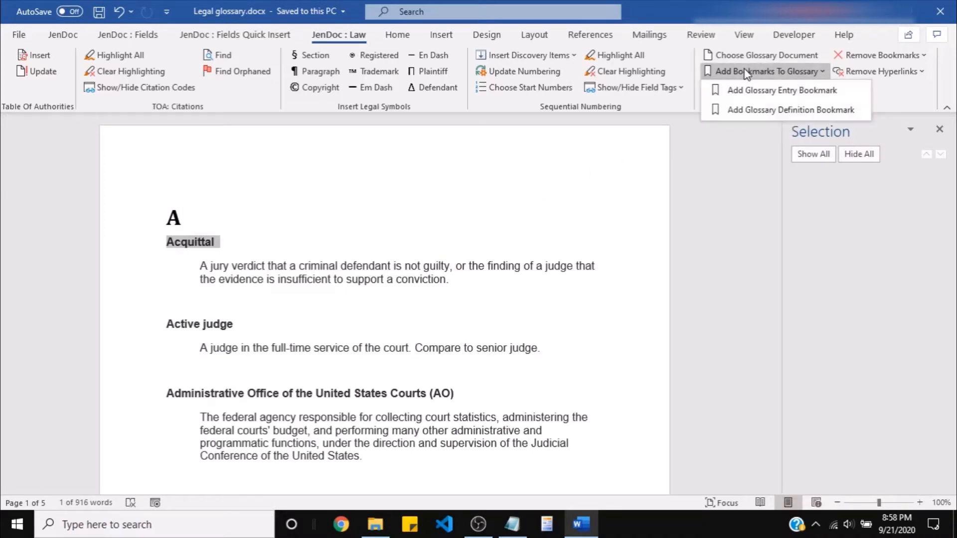
click(782, 91)
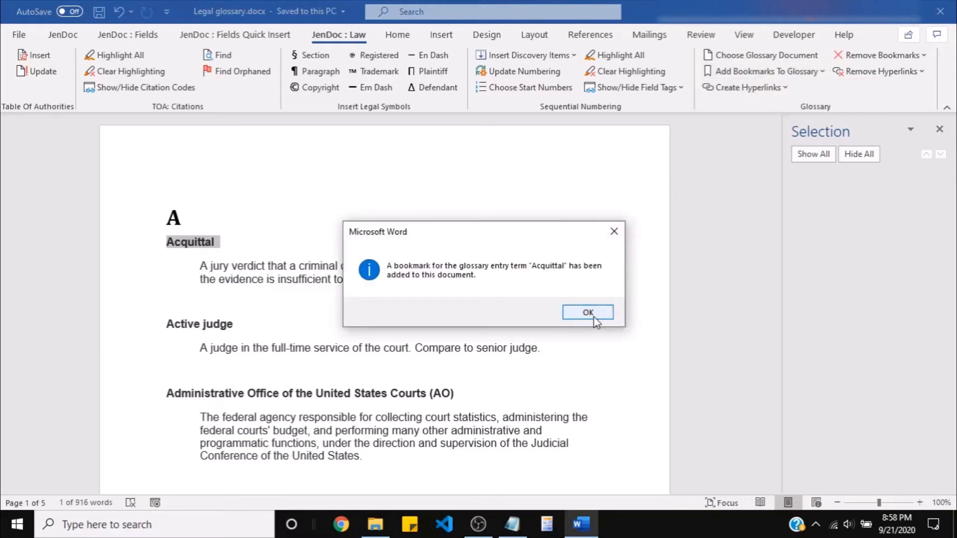
key(XF86AudioMute)
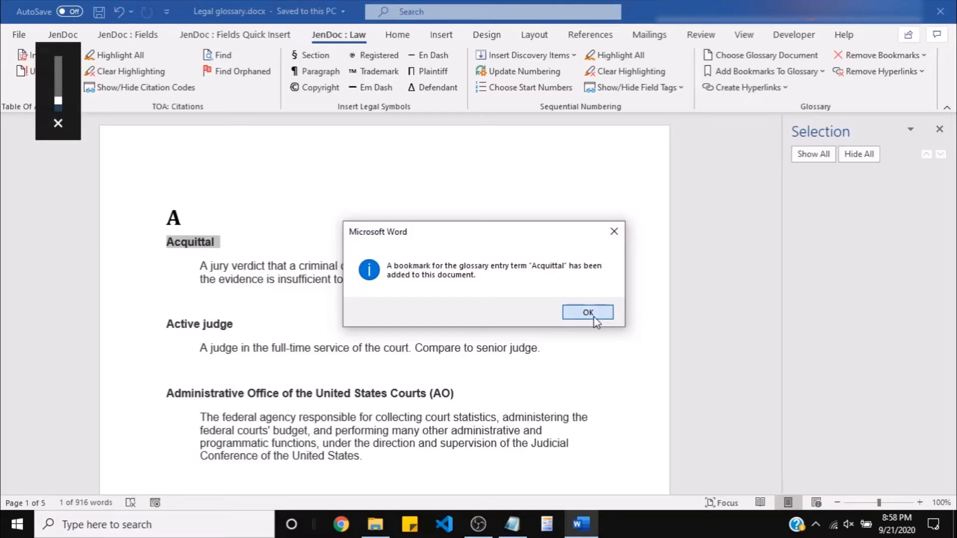
click(594, 318)
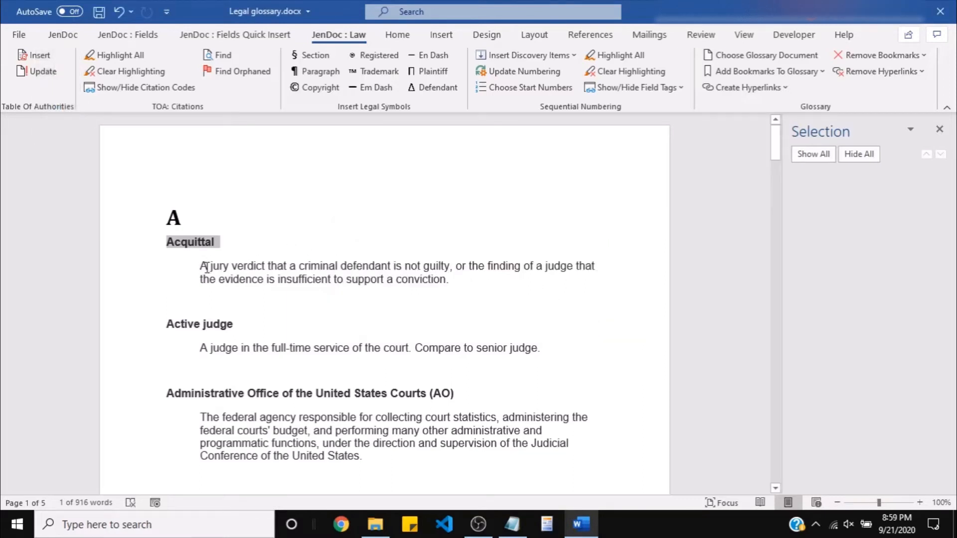
Step: Add a glossary definition bookmark to the Acquittal definition text, linked to the entry name "Acquittal"
drag(201, 265, 453, 287)
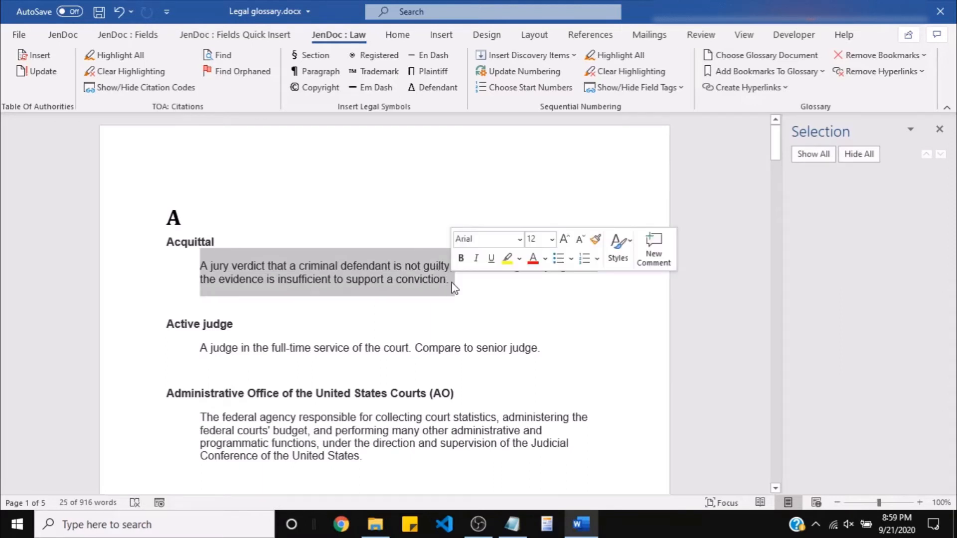
click(744, 75)
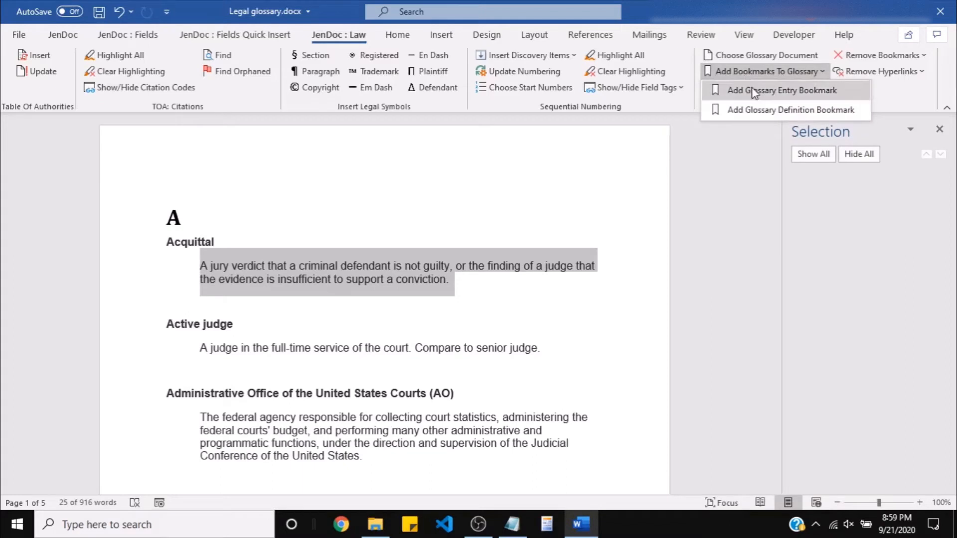
click(756, 115)
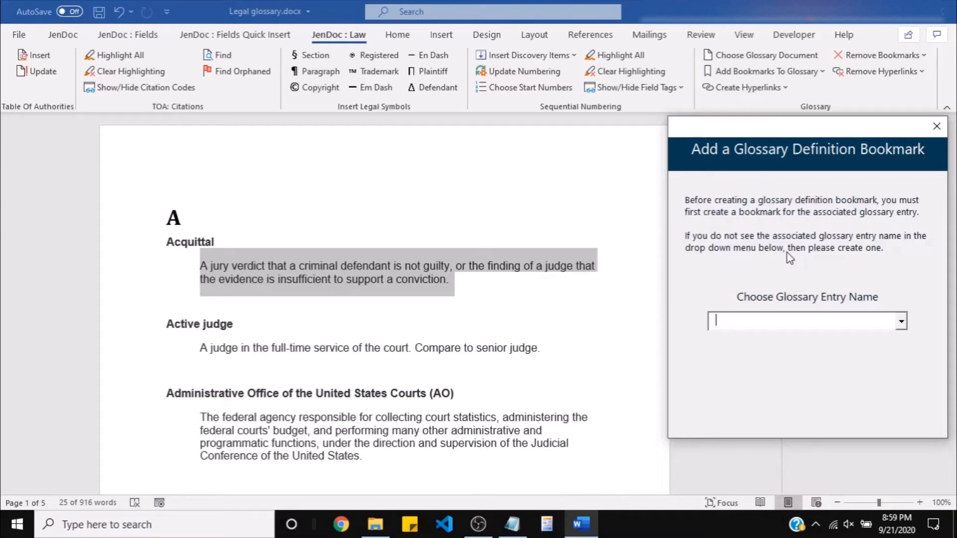
click(901, 322)
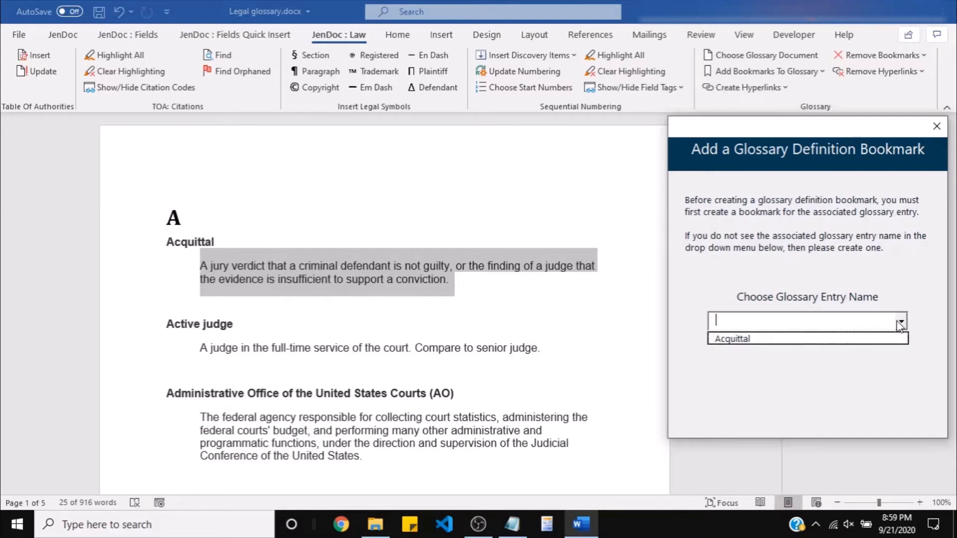
click(757, 340)
click(812, 369)
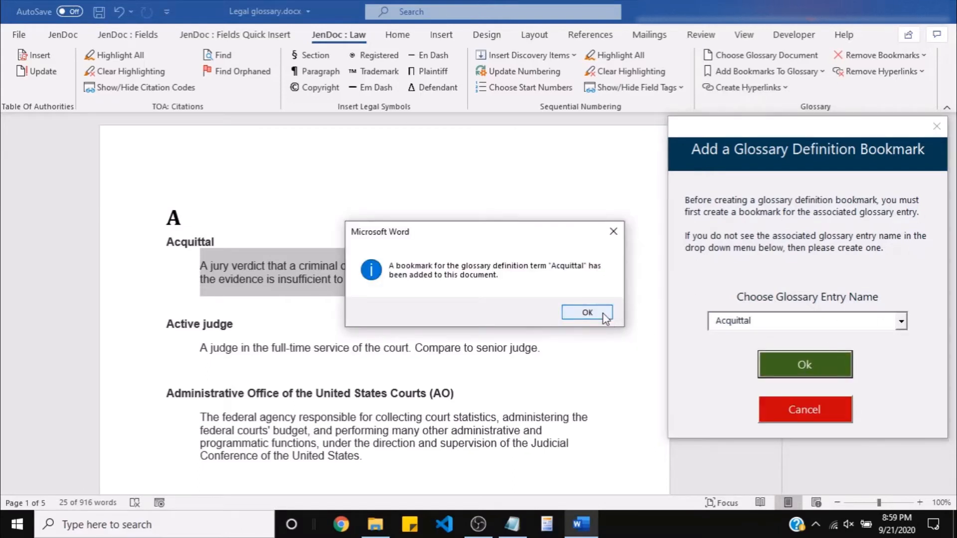
click(587, 313)
click(937, 128)
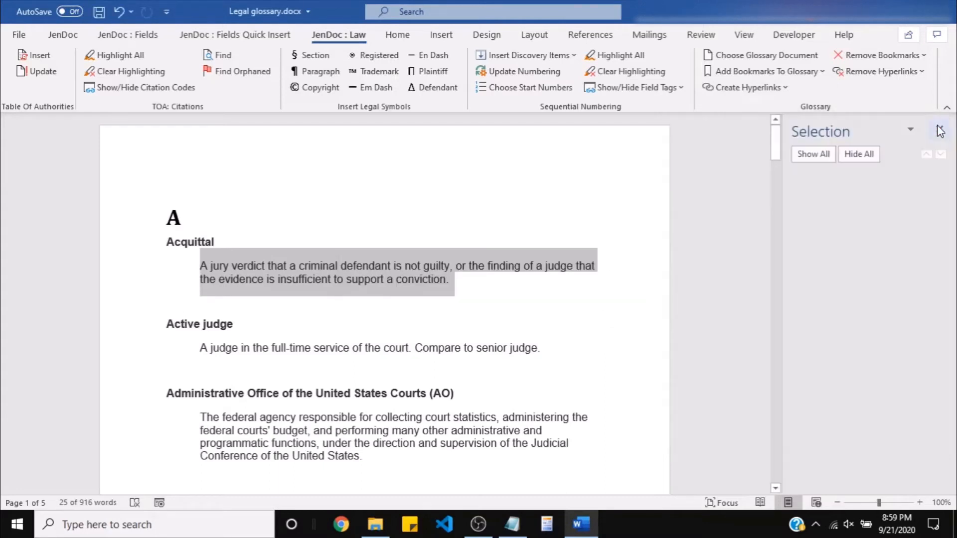
Step: Add a glossary entry bookmark to the term "Active judge"
drag(169, 325, 244, 326)
click(720, 78)
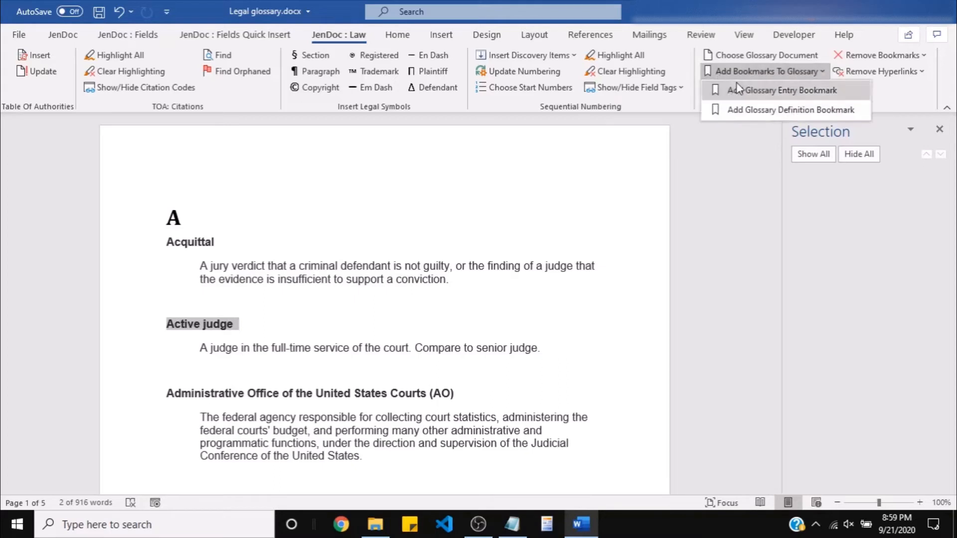
click(734, 93)
click(588, 310)
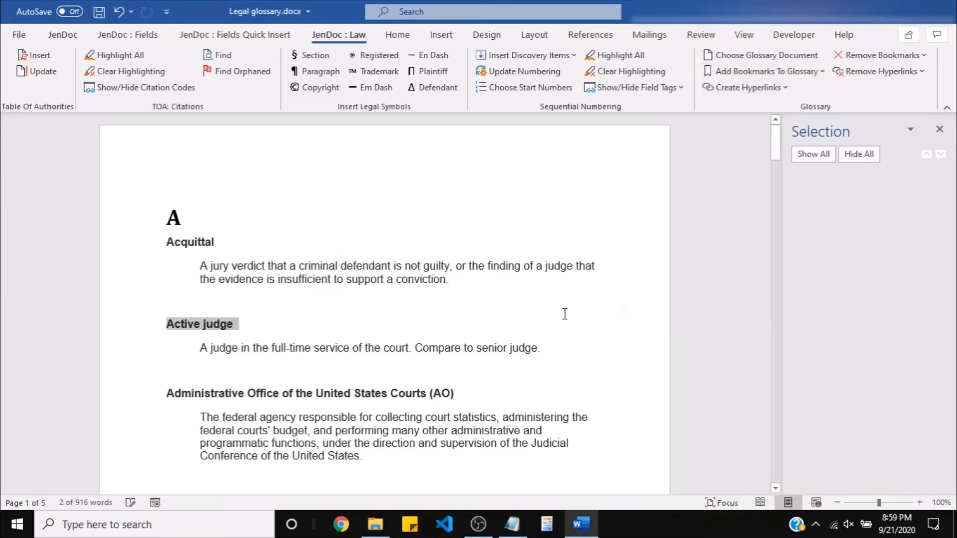
Step: Add a glossary definition bookmark to the Active judge definition sentences, linked to the entry name "Active judge"
drag(202, 348, 287, 348)
click(200, 347)
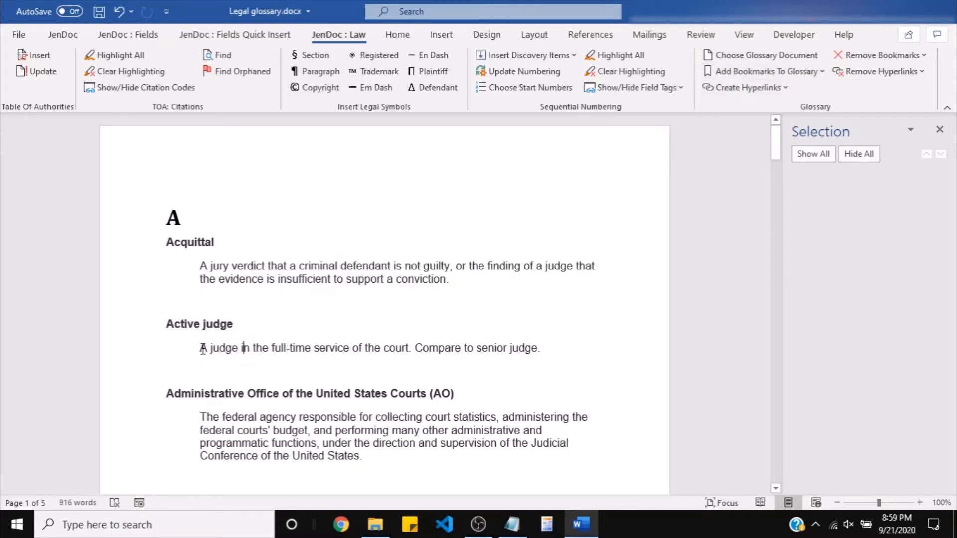
drag(200, 347, 546, 347)
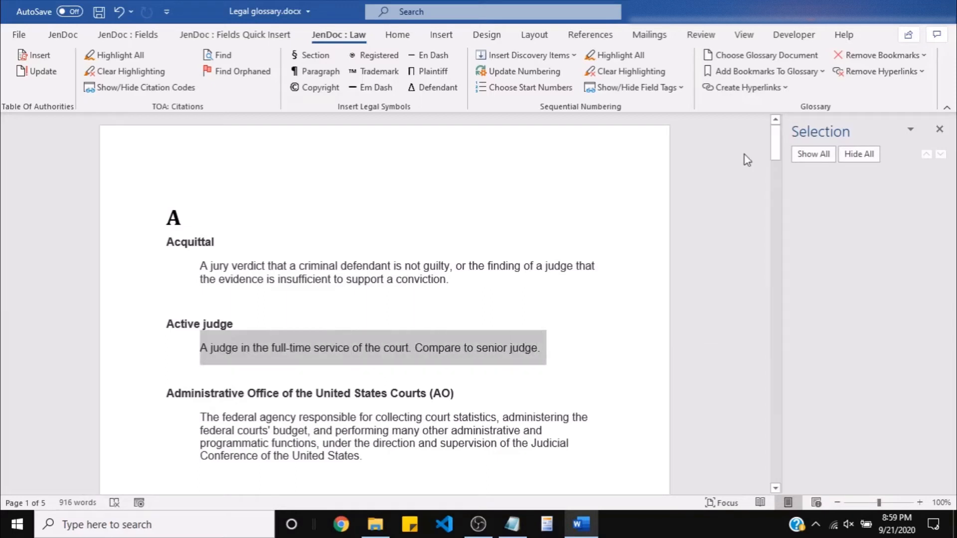
click(747, 71)
click(755, 110)
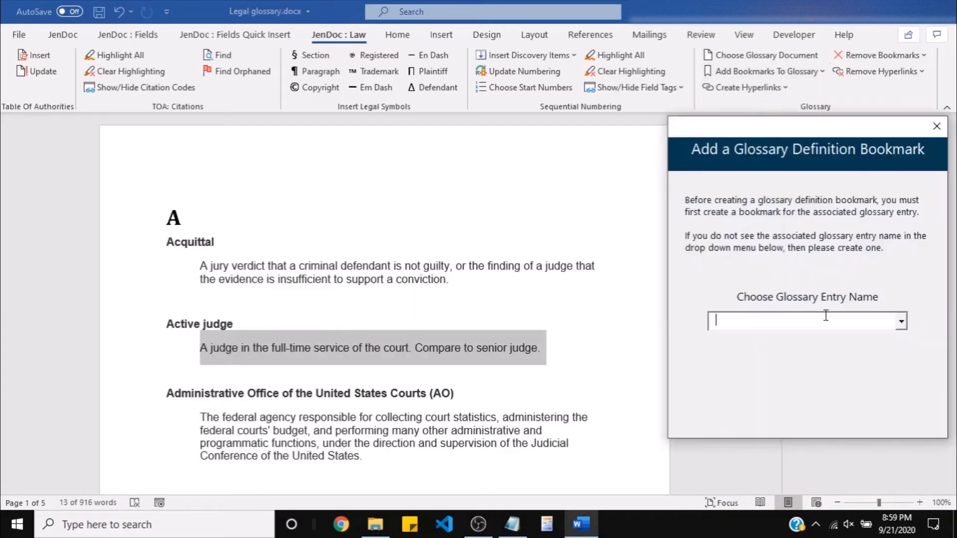
click(899, 321)
click(768, 350)
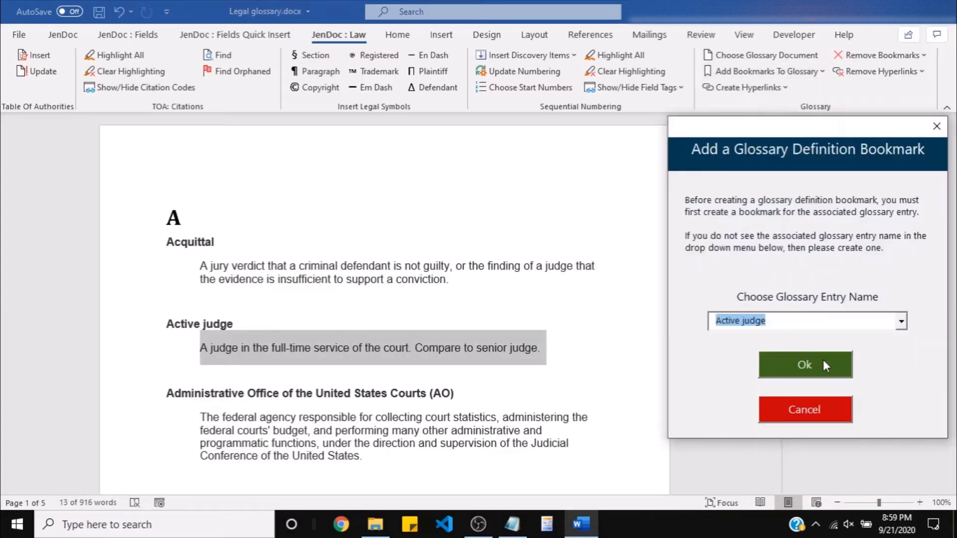
click(824, 363)
click(591, 312)
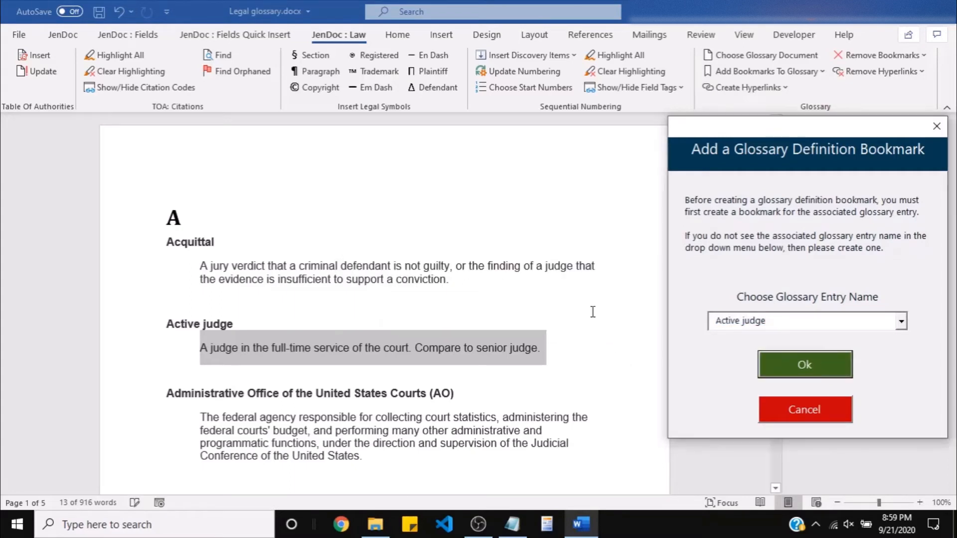
click(937, 126)
Step: Collapse the A section and add a glossary entry bookmark to the term "Bail" under heading B
click(159, 218)
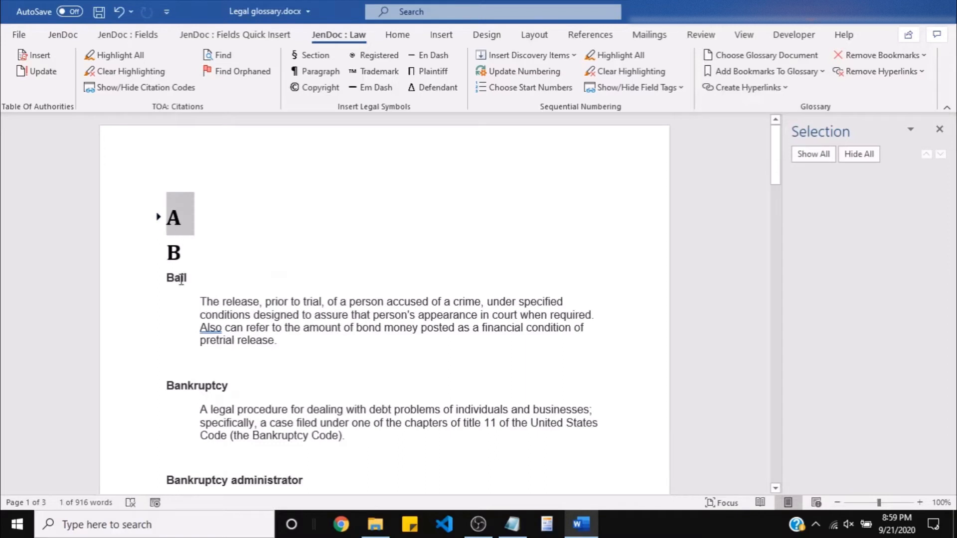
click(745, 74)
click(738, 91)
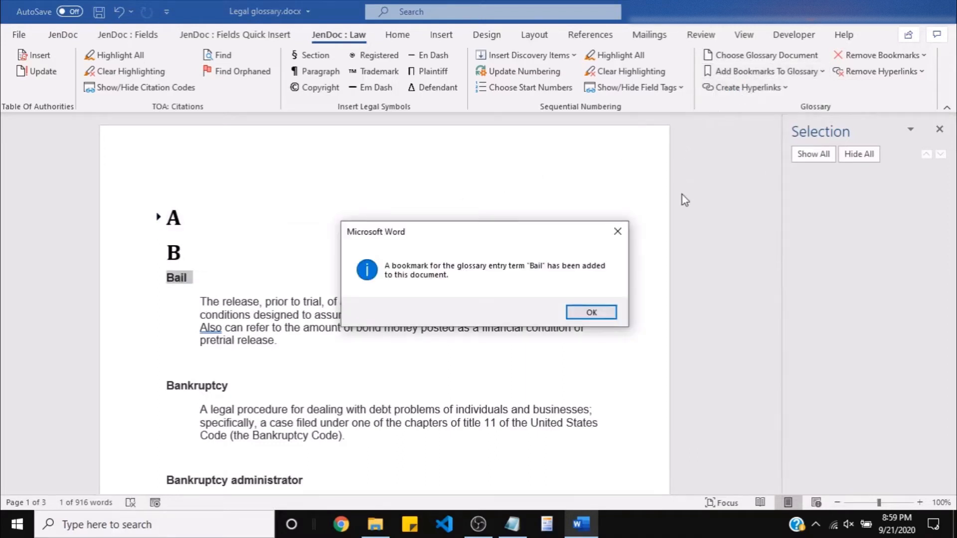
click(601, 312)
Step: Add a glossary definition bookmark to the Bail definition paragraph, linked to the entry name "Bail"
drag(201, 302, 352, 342)
click(767, 71)
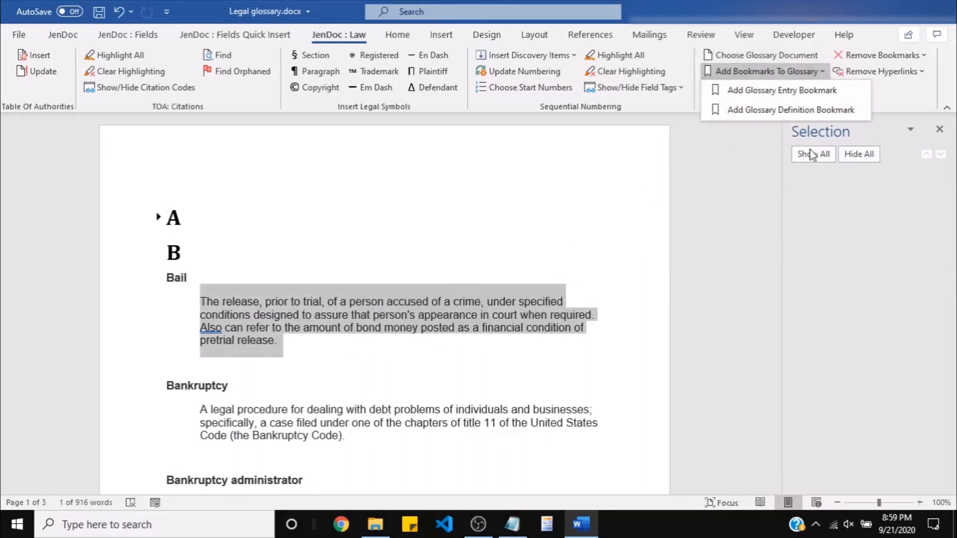
click(803, 110)
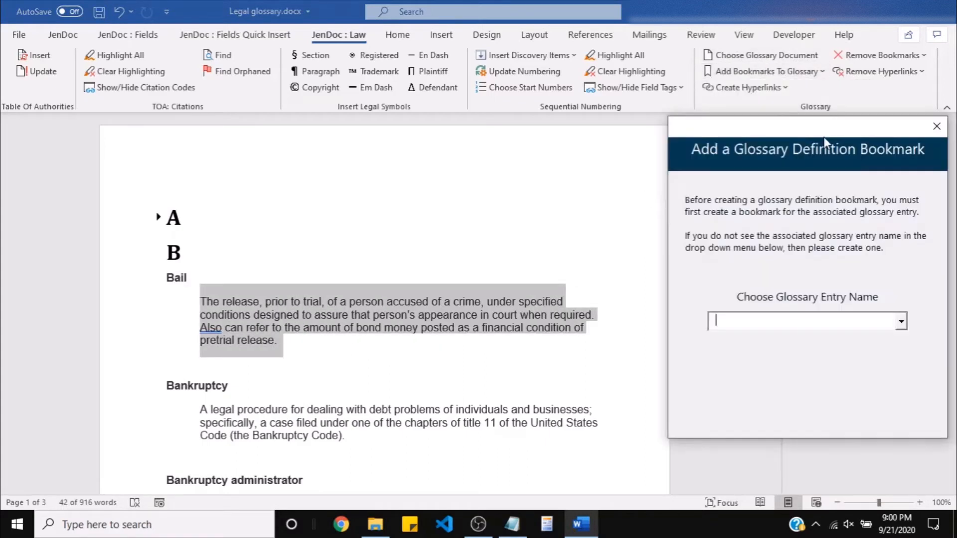
click(901, 321)
click(736, 362)
click(828, 360)
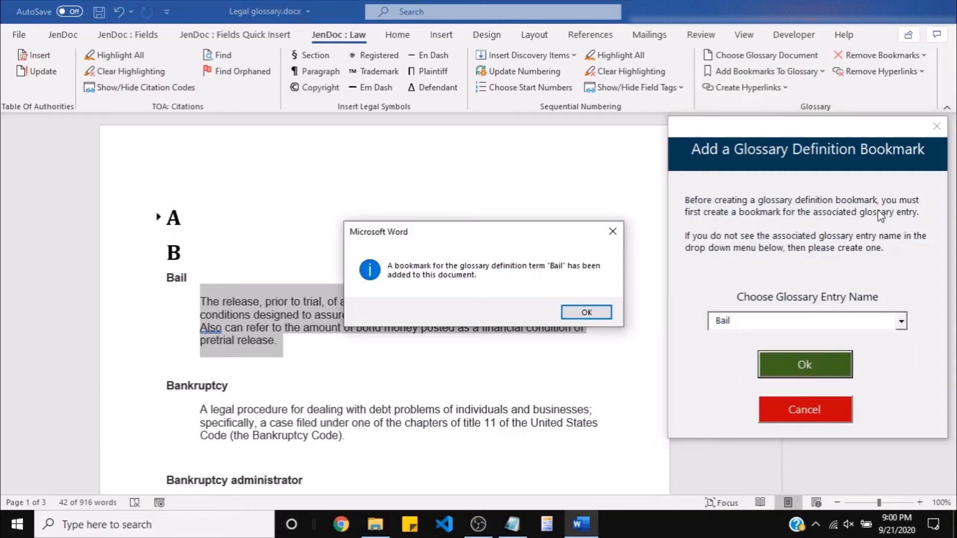
click(604, 319)
click(936, 127)
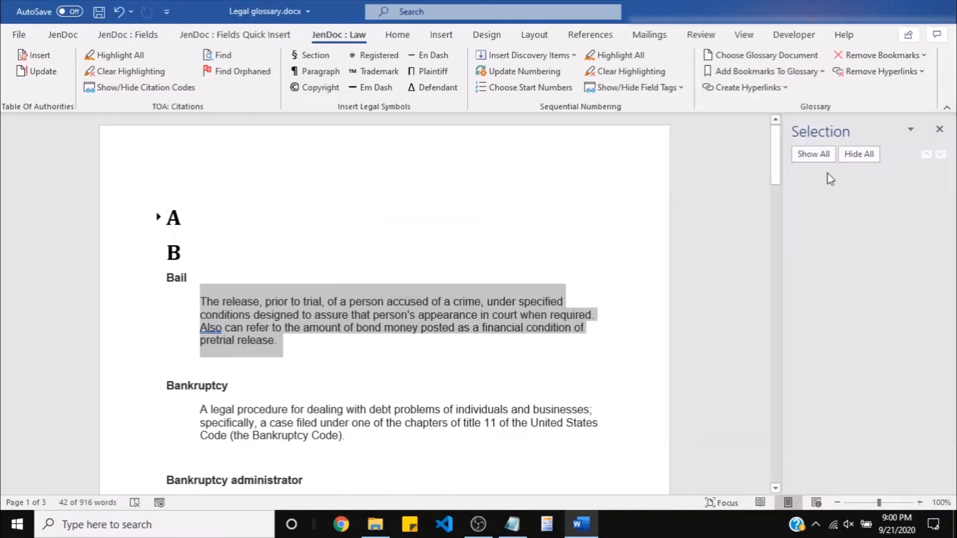
Step: Add a glossary entry bookmark to the term "Bankruptcy court"
scroll(510, 299, down, 8)
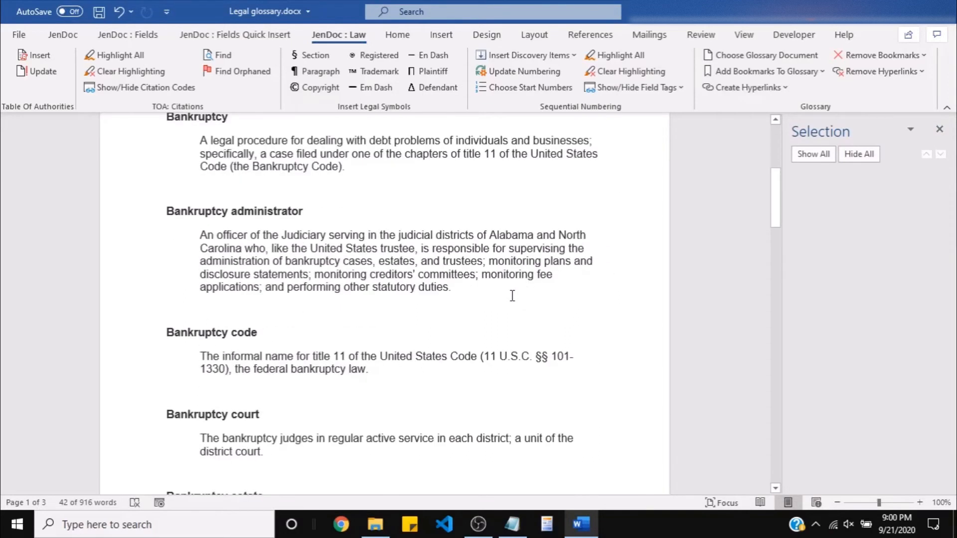
drag(168, 310, 287, 313)
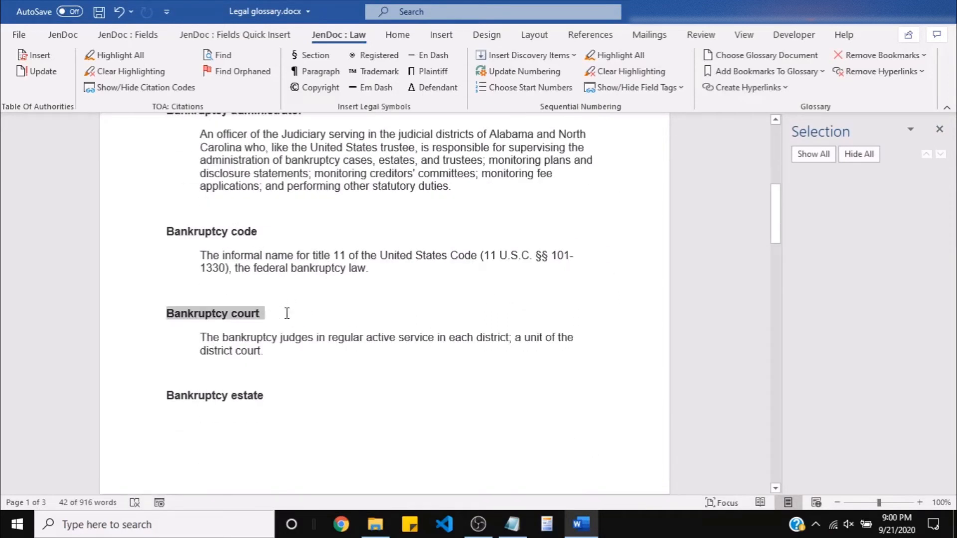
click(723, 72)
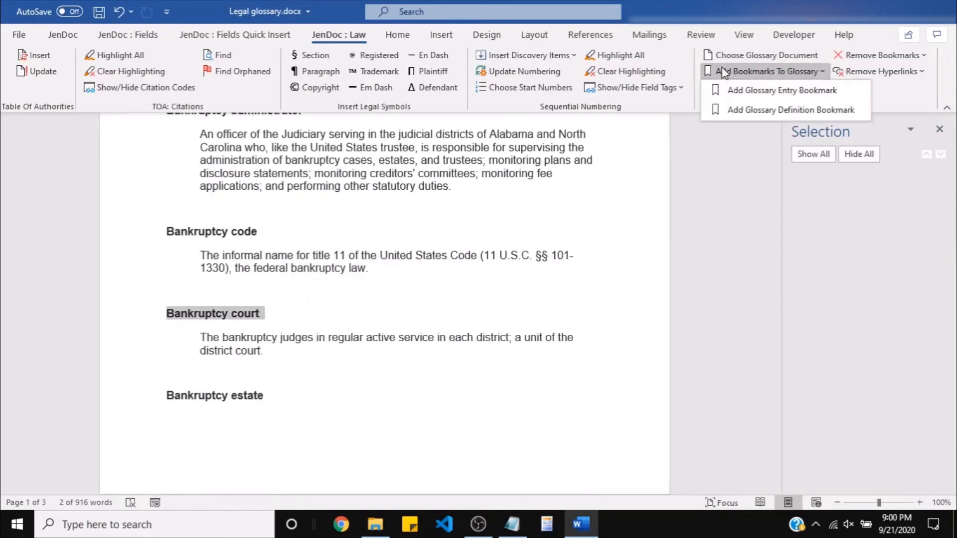
click(770, 89)
click(592, 309)
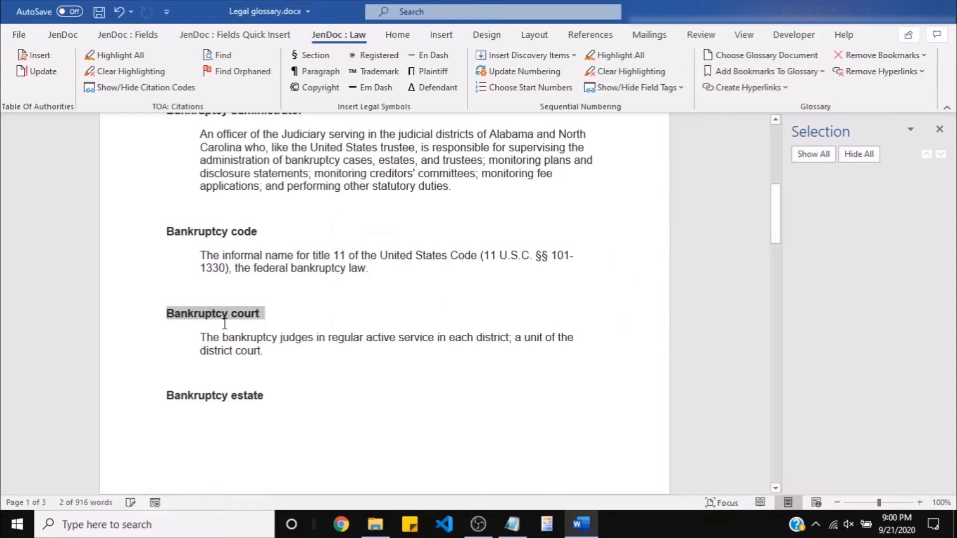
Step: Add a glossary definition bookmark to the Bankruptcy court definition paragraph, linked to the entry name "Bankruptcy court"
drag(202, 336, 280, 348)
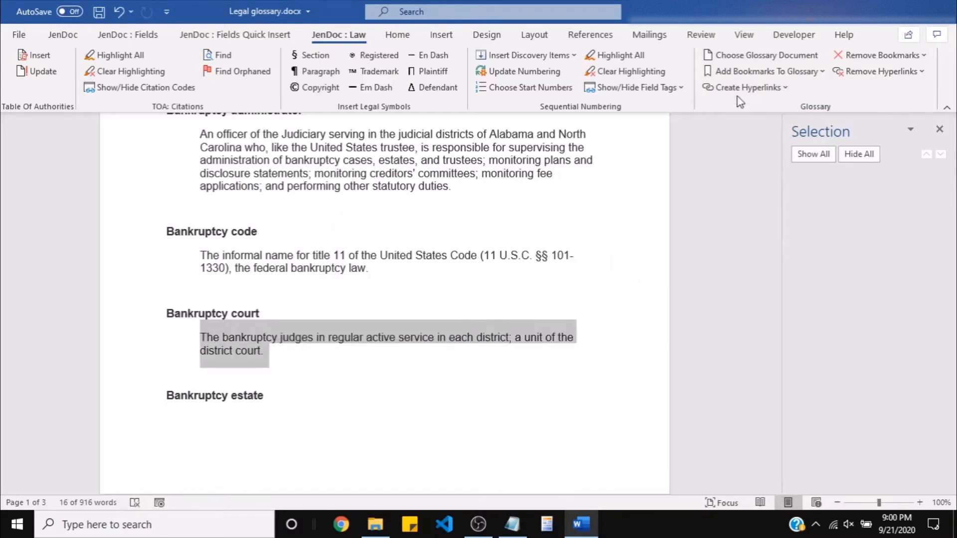
click(732, 71)
click(797, 109)
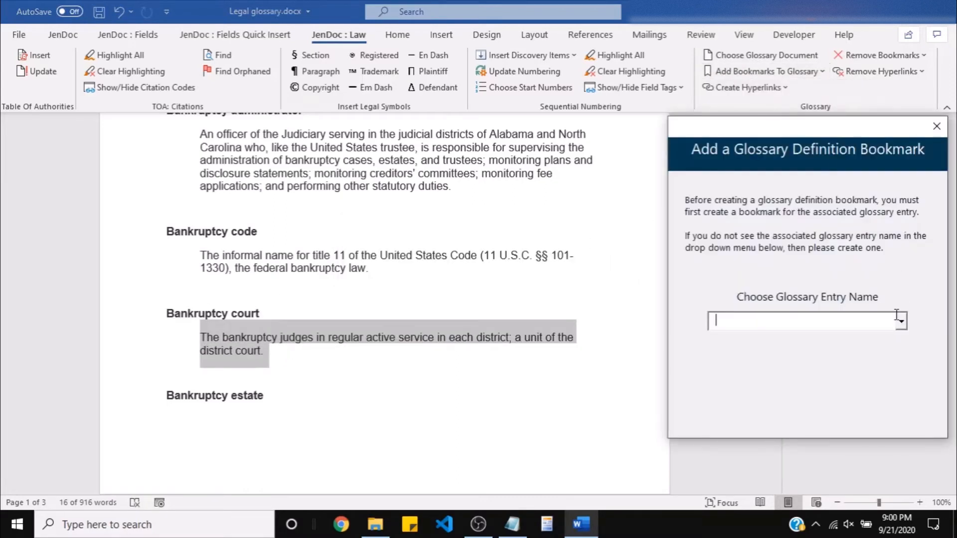
click(901, 321)
click(778, 374)
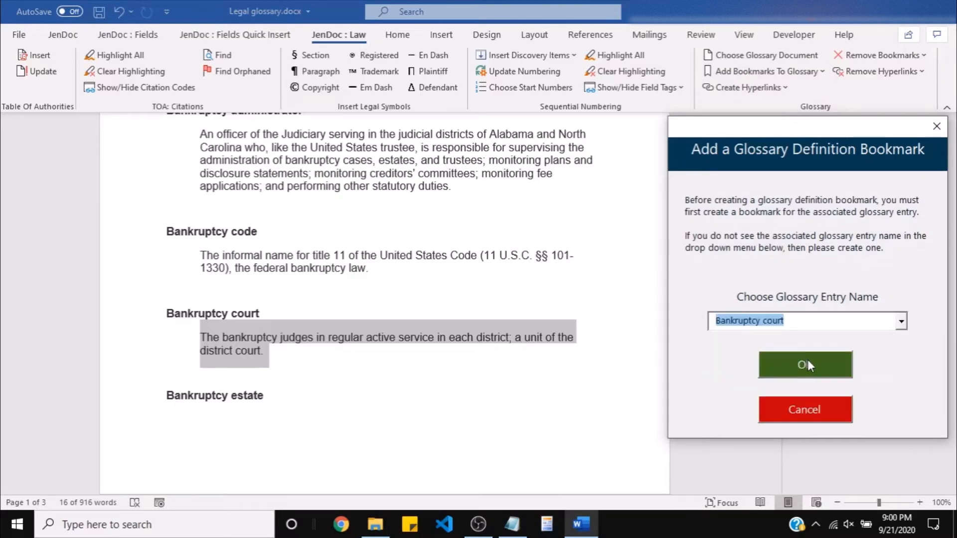
click(807, 359)
click(597, 319)
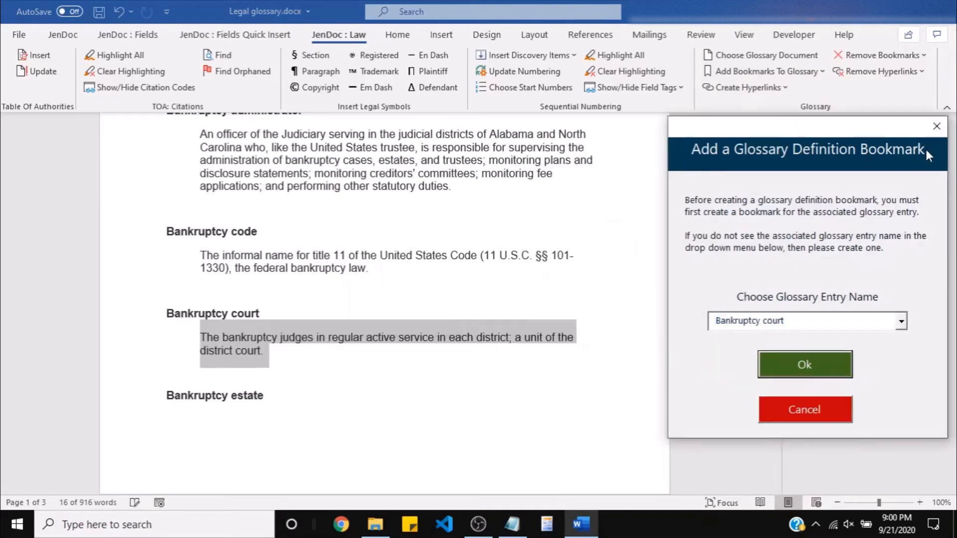
click(937, 126)
Step: Save Legal glossary.docx and close the document
click(532, 279)
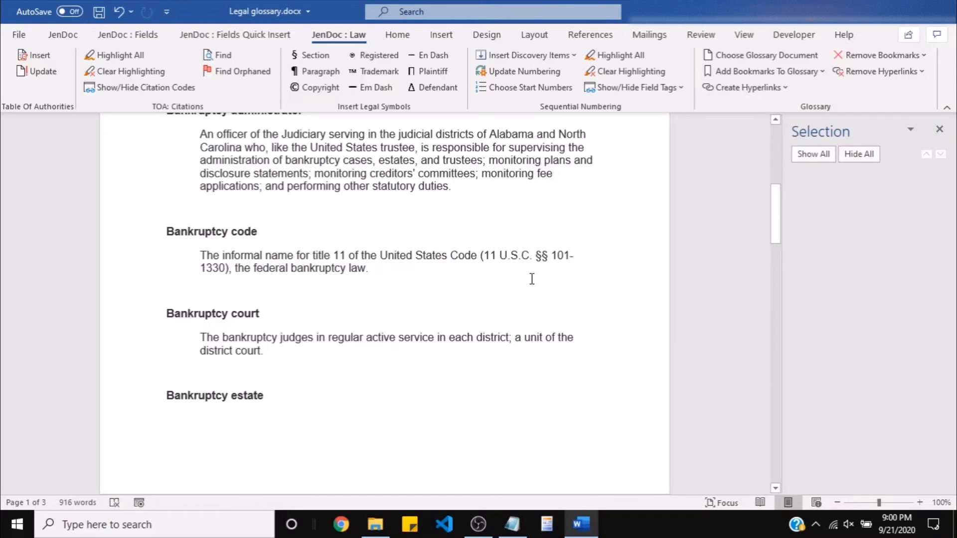
key(ctrl+s)
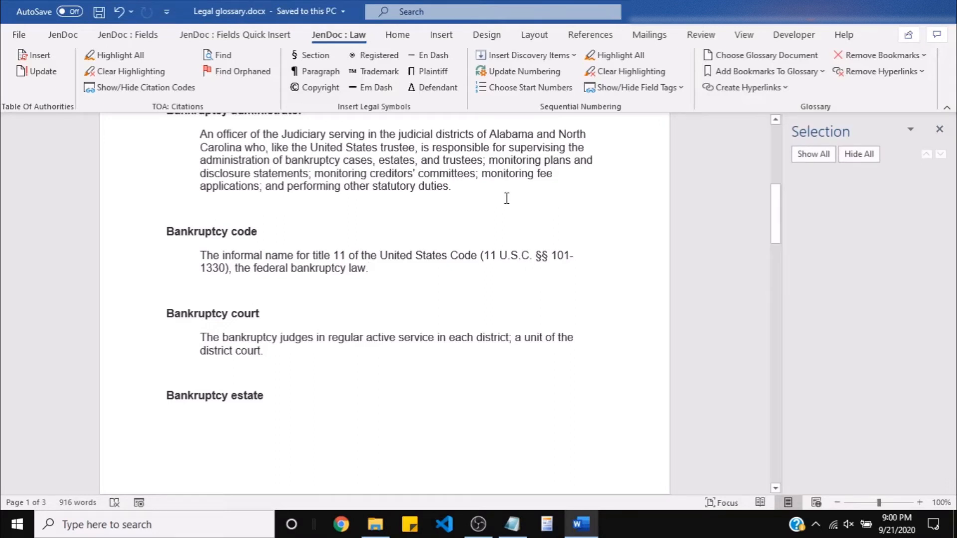
click(943, 22)
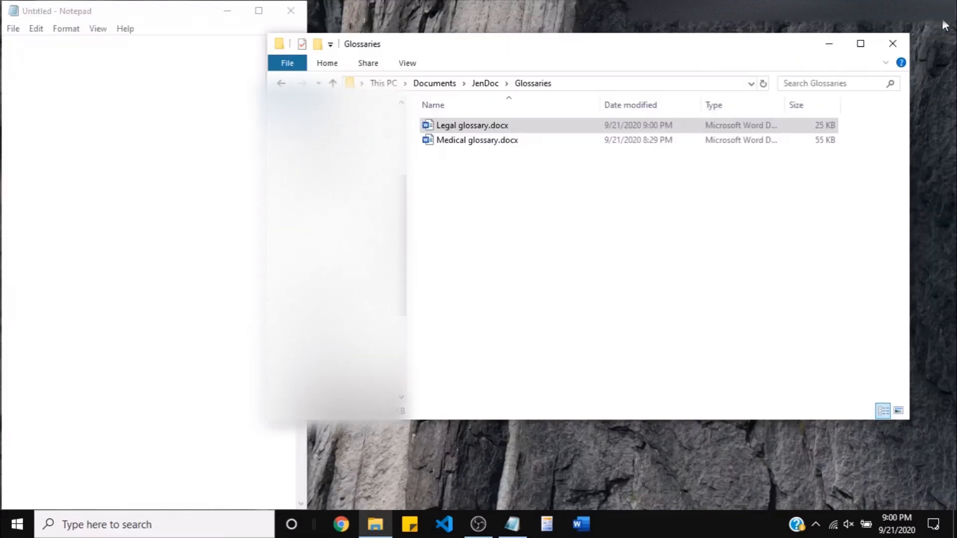
Step: Start Word again with a new blank document and maximize its window
click(592, 531)
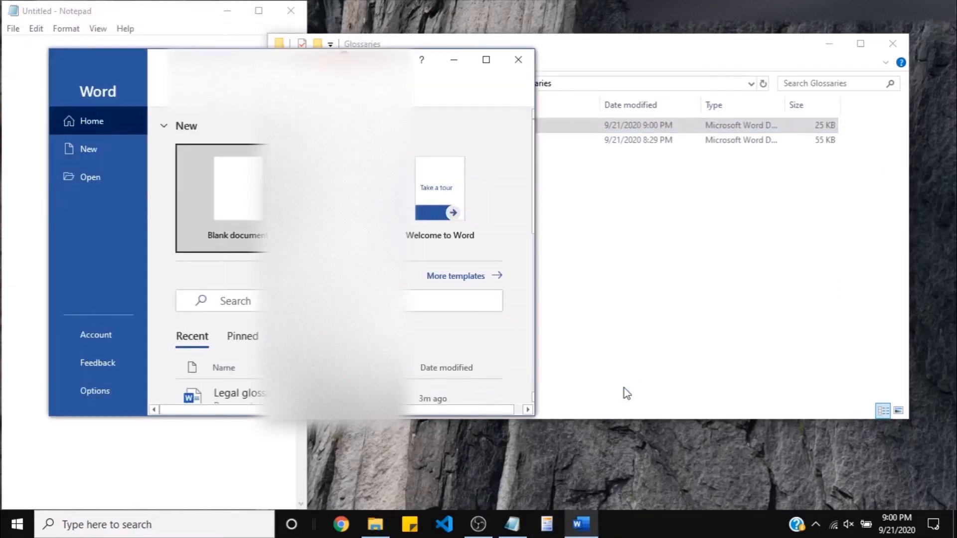
click(256, 187)
click(486, 61)
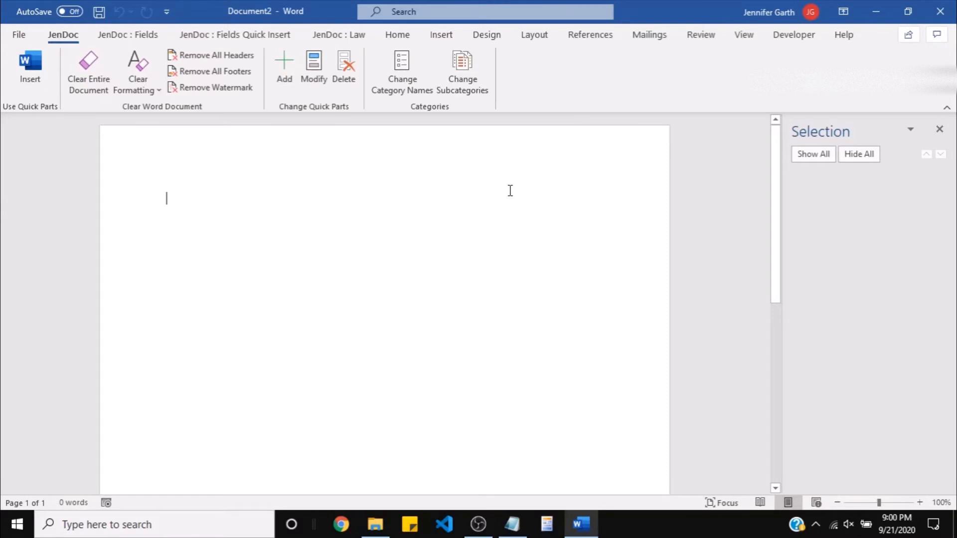
Step: Start inserting a JenDoc Quick Part, filtering by type Text and the Misc Uncategorized subcategory Development Sample Text
click(31, 66)
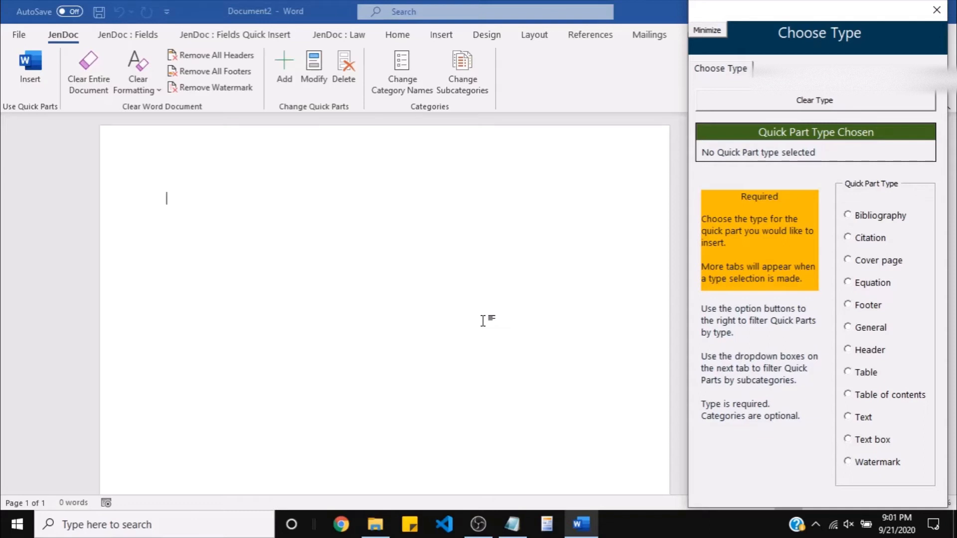
click(864, 418)
click(803, 68)
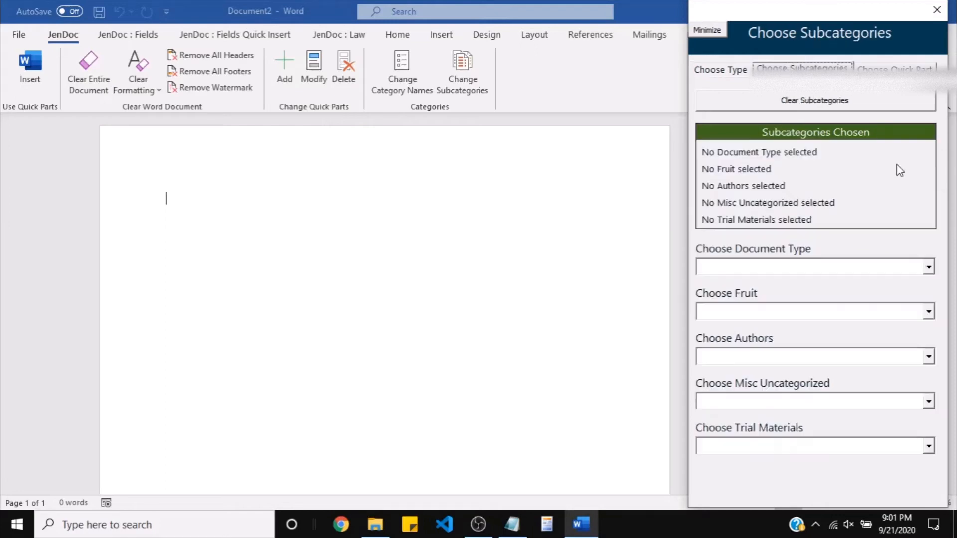
click(928, 401)
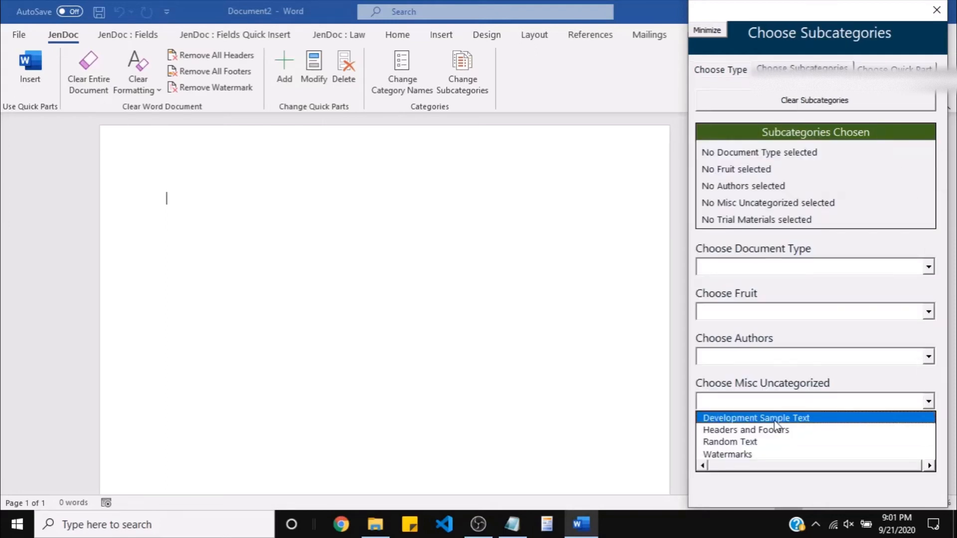
click(775, 419)
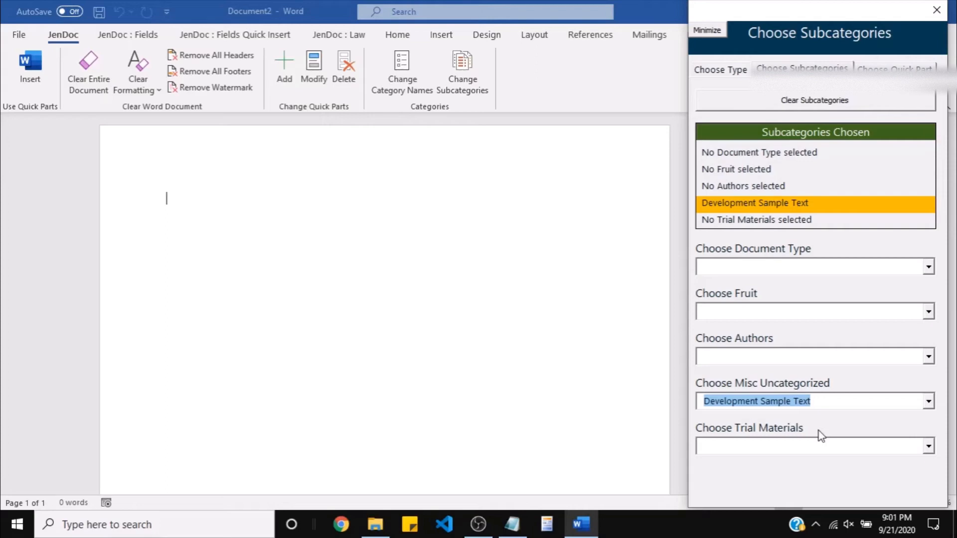
click(928, 401)
click(758, 418)
Step: Insert the Quick Part "Glossary Example Text" into the blank document and close the Quick Part dialog
click(894, 69)
click(737, 272)
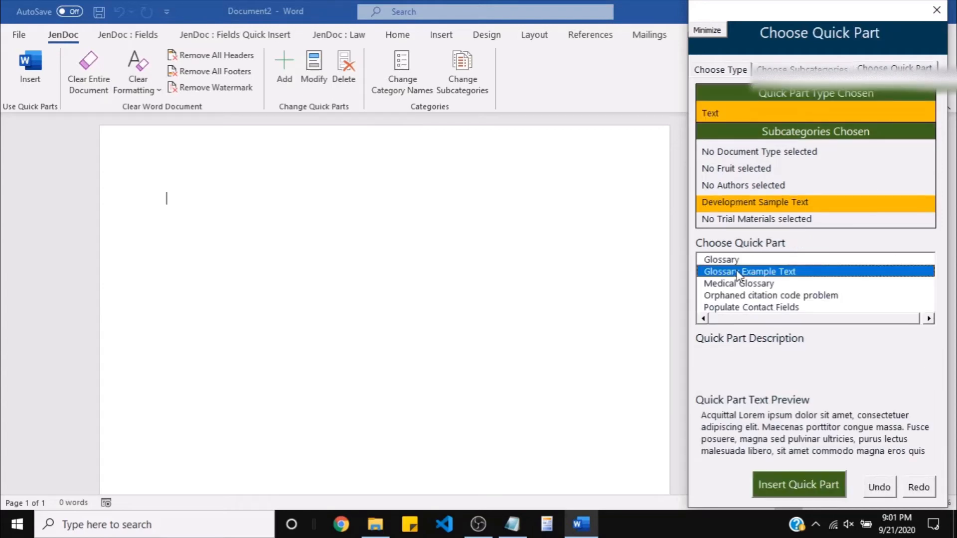
click(831, 486)
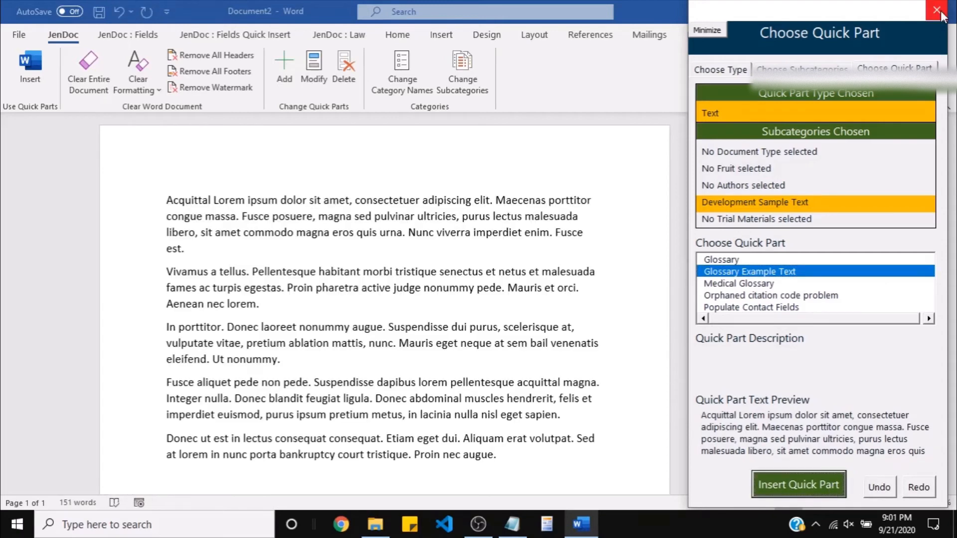
click(936, 10)
Step: Set Legal glossary.docx from the Glossaries folder as the JenDoc glossary document
click(349, 36)
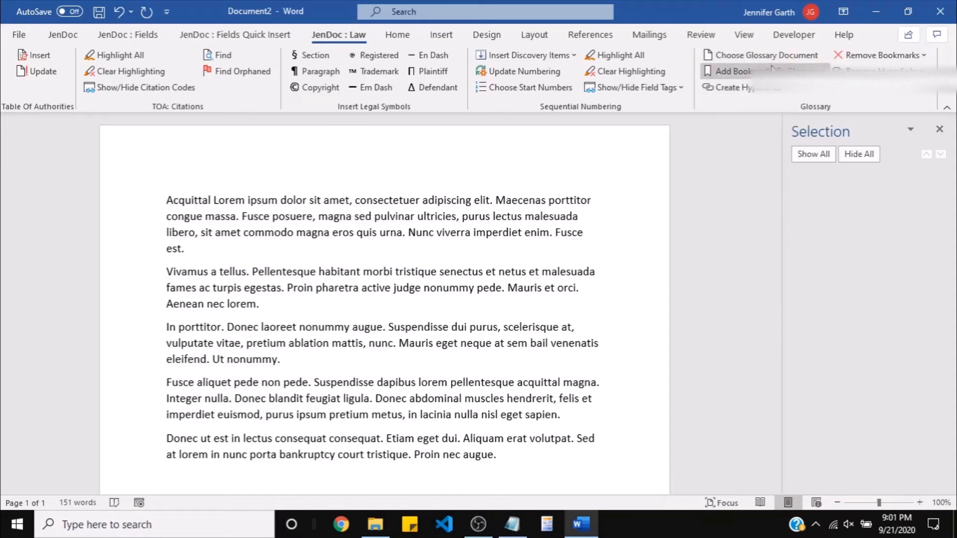
click(799, 60)
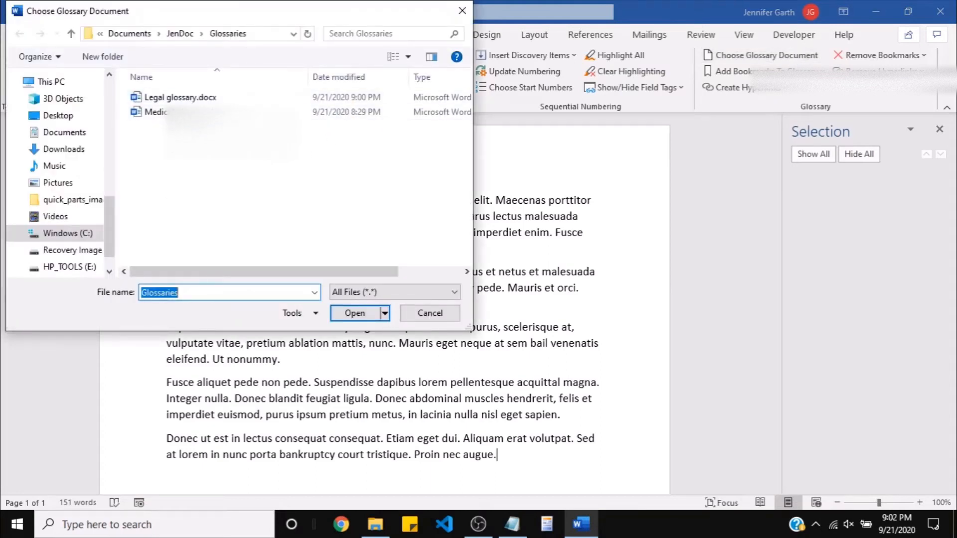
double_click(165, 97)
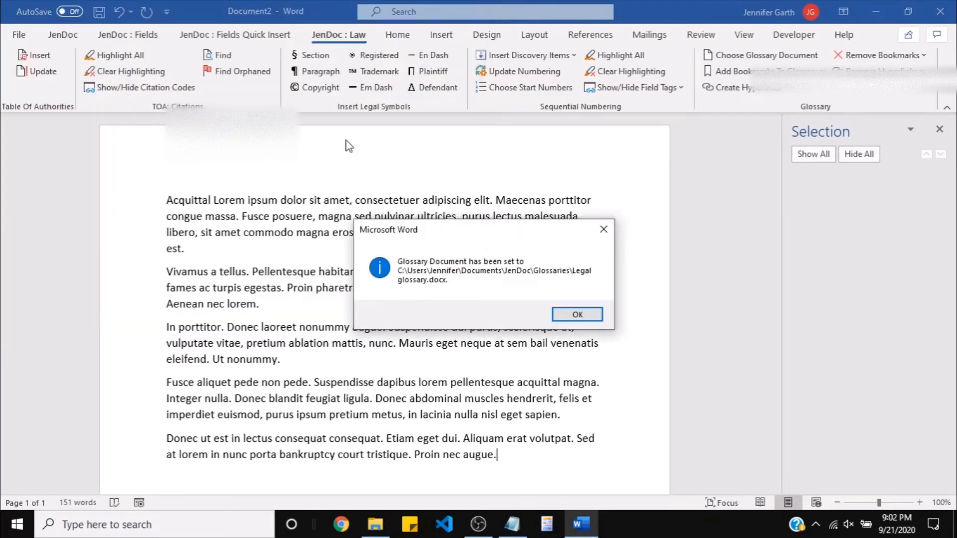
click(576, 315)
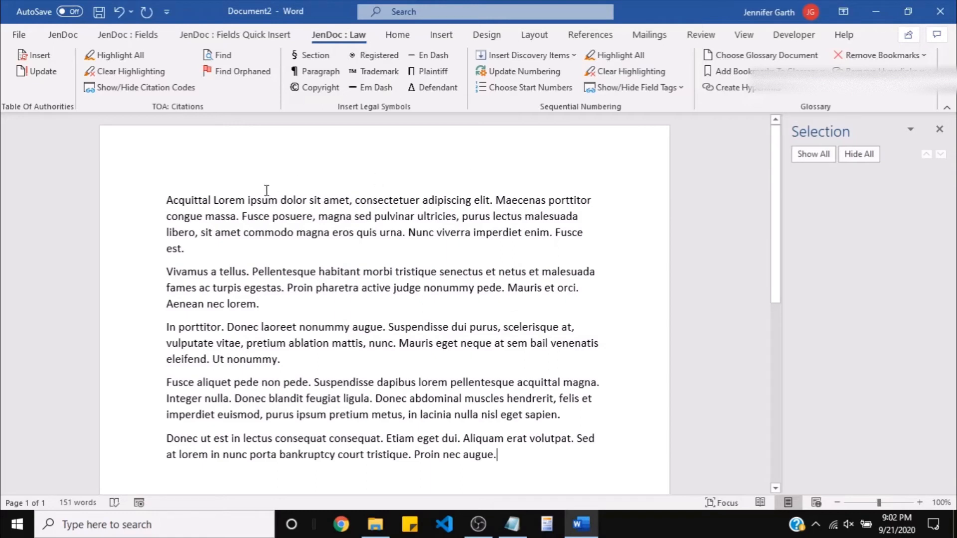
Step: Turn the word "Acquittal" at the start of the first paragraph into a glossary hyperlink
double_click(184, 200)
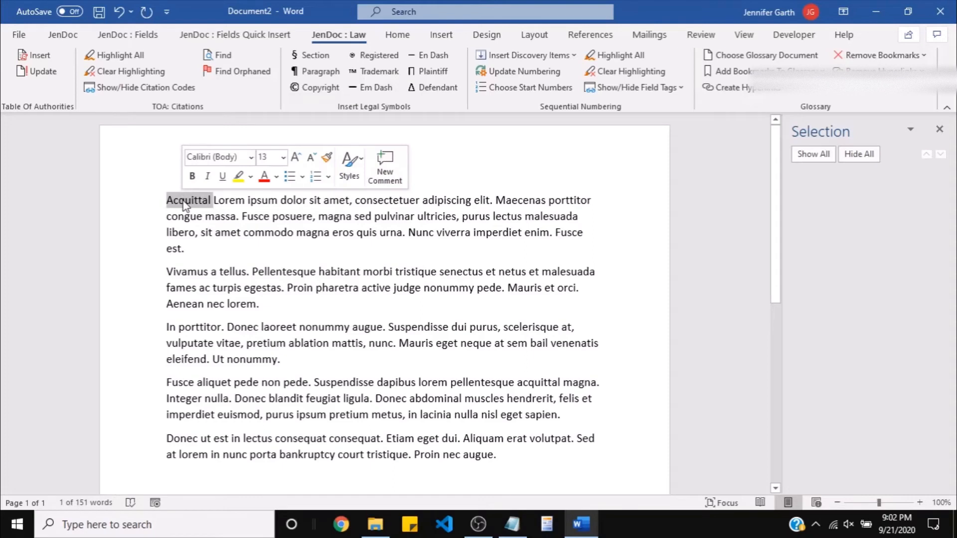
click(764, 90)
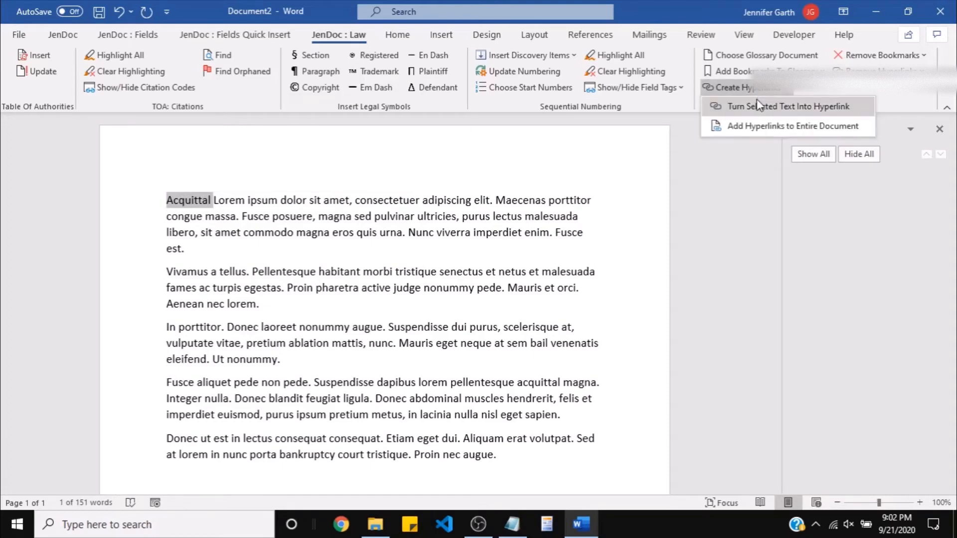
click(757, 106)
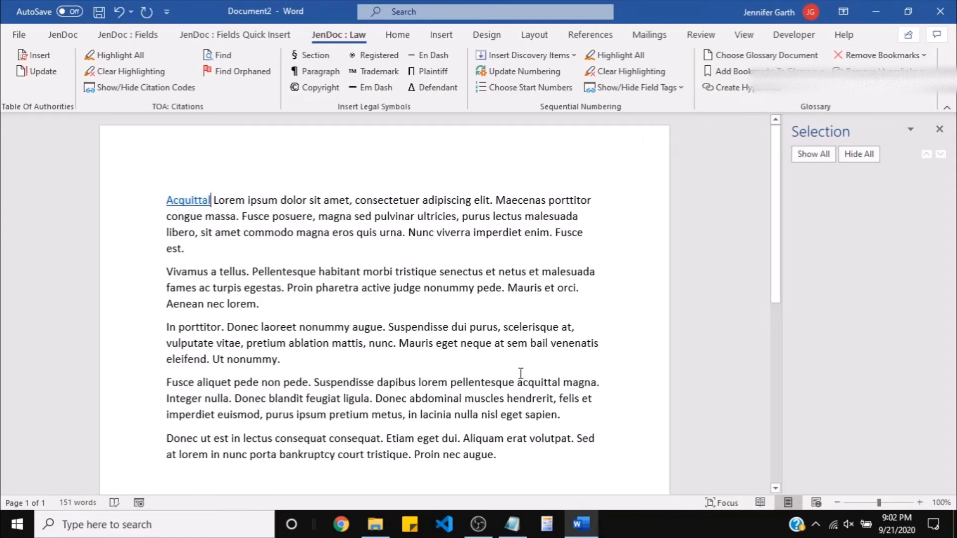
Step: Turn the words "active judge" in the second paragraph into a glossary hyperlink
drag(362, 287, 423, 289)
click(735, 89)
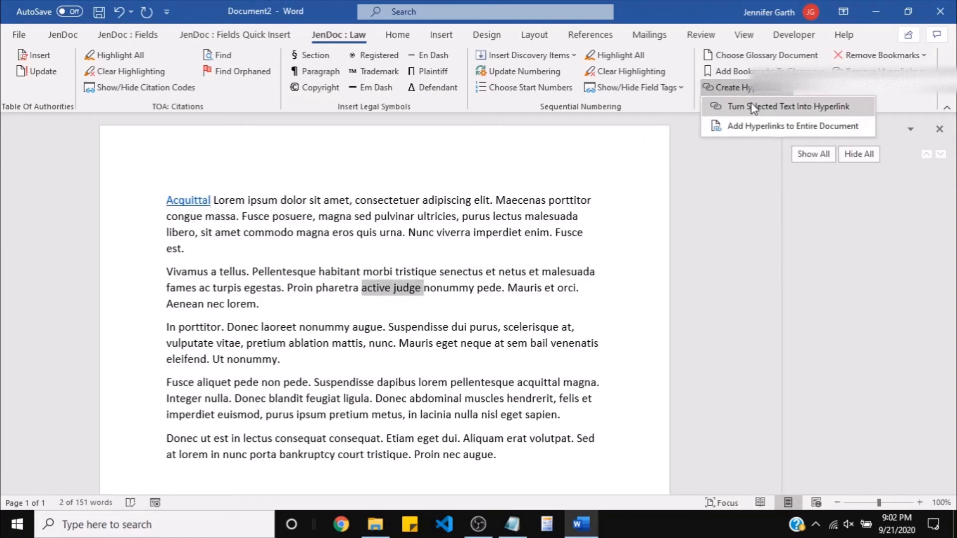
click(740, 105)
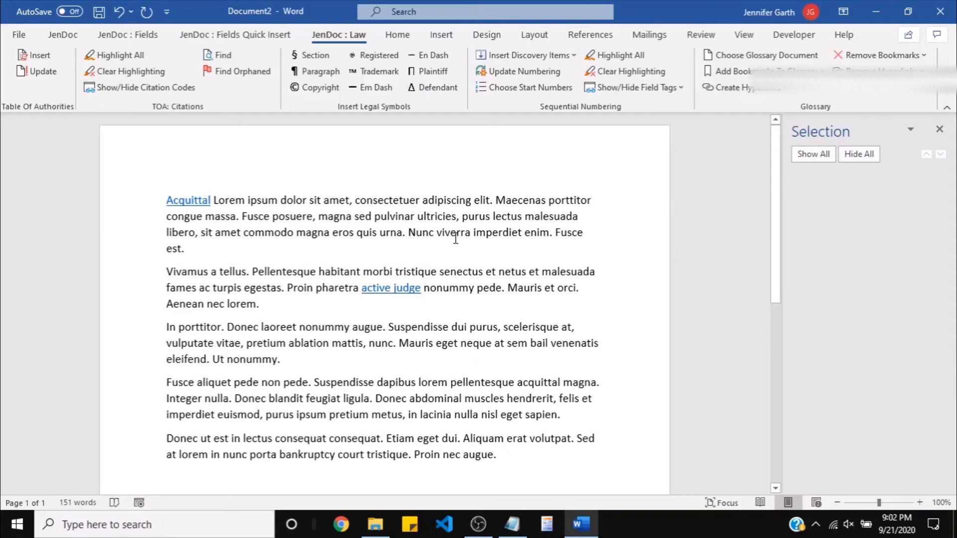
Step: Find the word "bail" in the document, turn it into a glossary hyperlink and close the search
key(ctrl+f)
text(b)
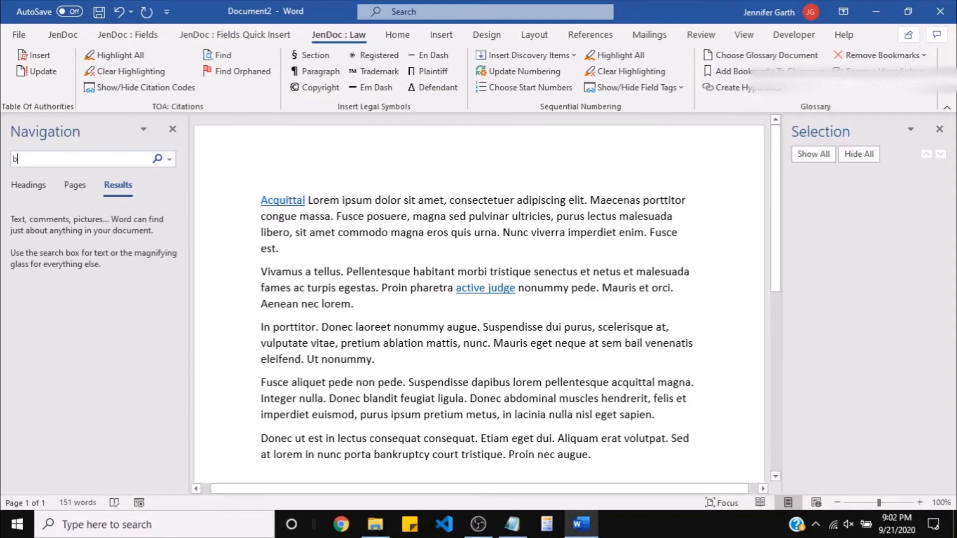
text(ail)
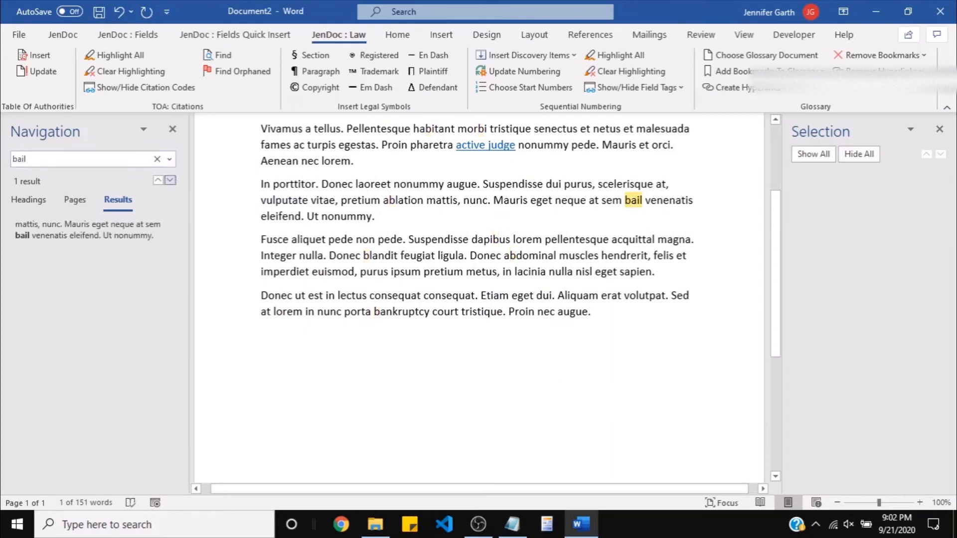
double_click(632, 200)
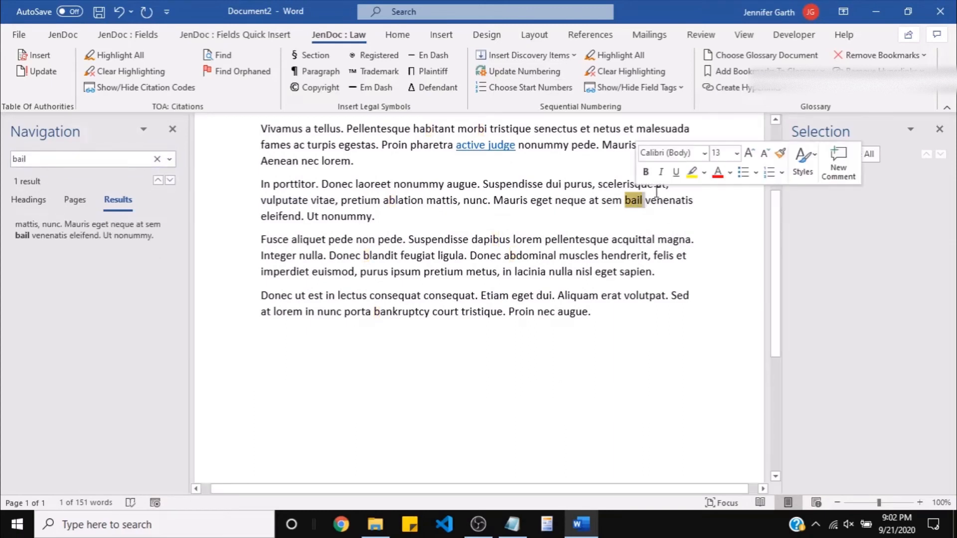
click(776, 92)
click(767, 102)
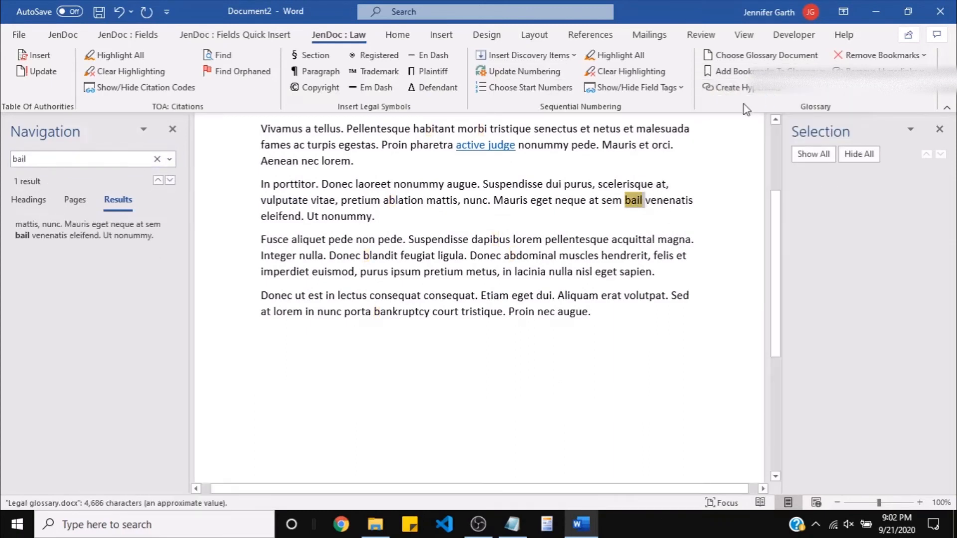
click(173, 130)
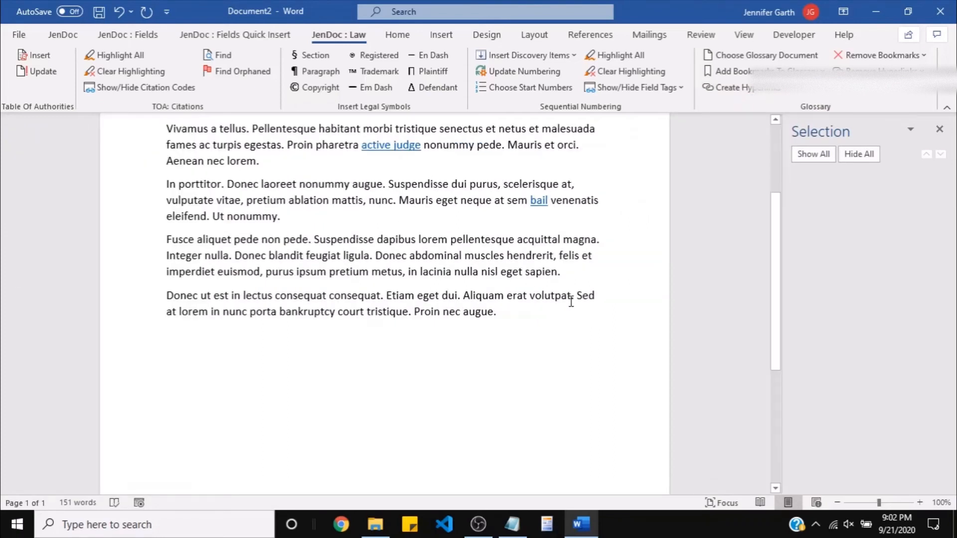
Step: Check the definition pop-up of the "active judge" hyperlink in the second paragraph
scroll(578, 297, up, 3)
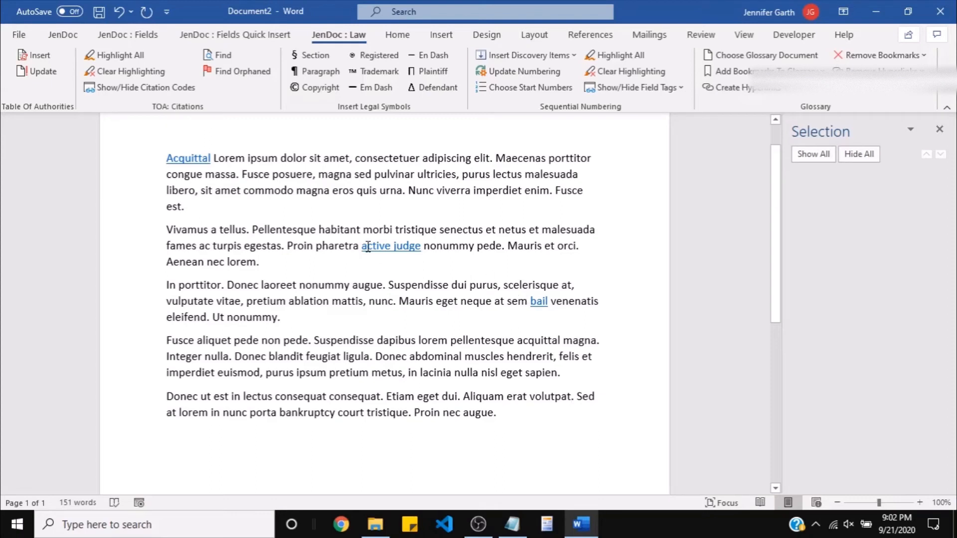
mouse_move(369, 247)
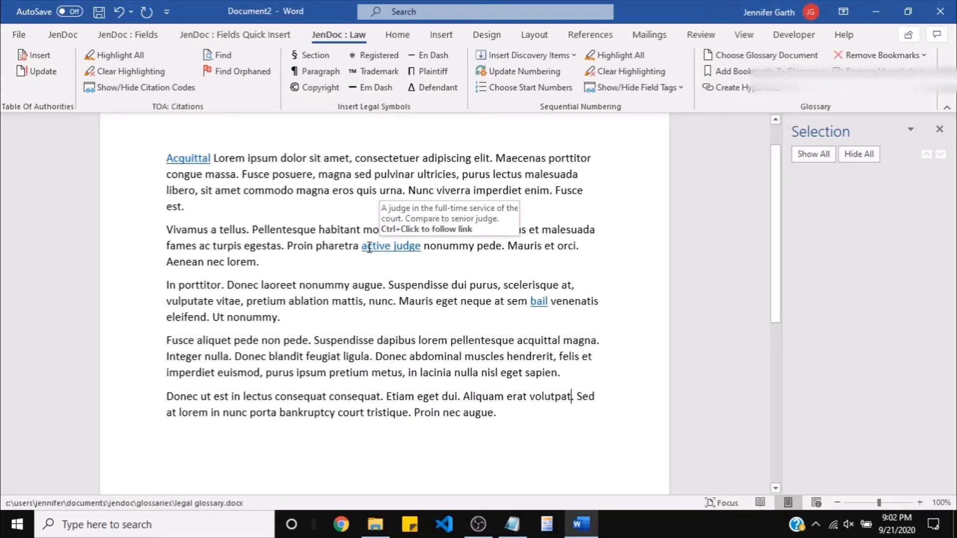
Step: Check the definition pop-ups of the "Acquittal" and "bail" hyperlinks, follow "bail" to its entry in Legal glossary.docx and return to the document
mouse_move(200, 160)
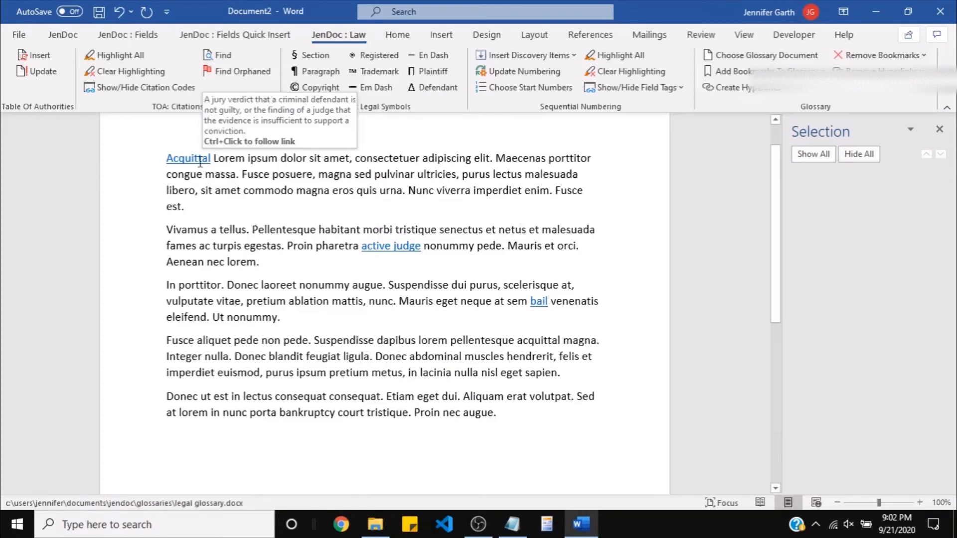
mouse_move(542, 305)
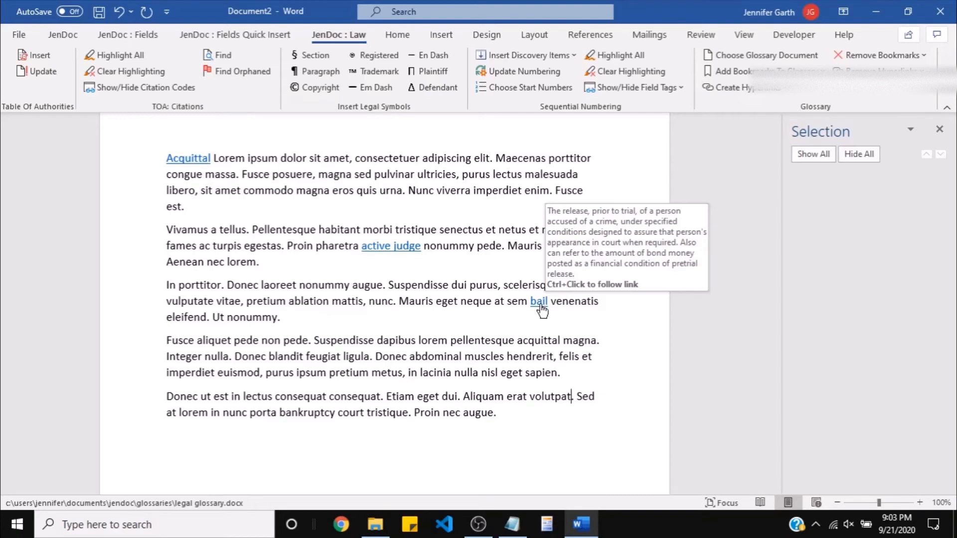
ctrl+click(540, 305)
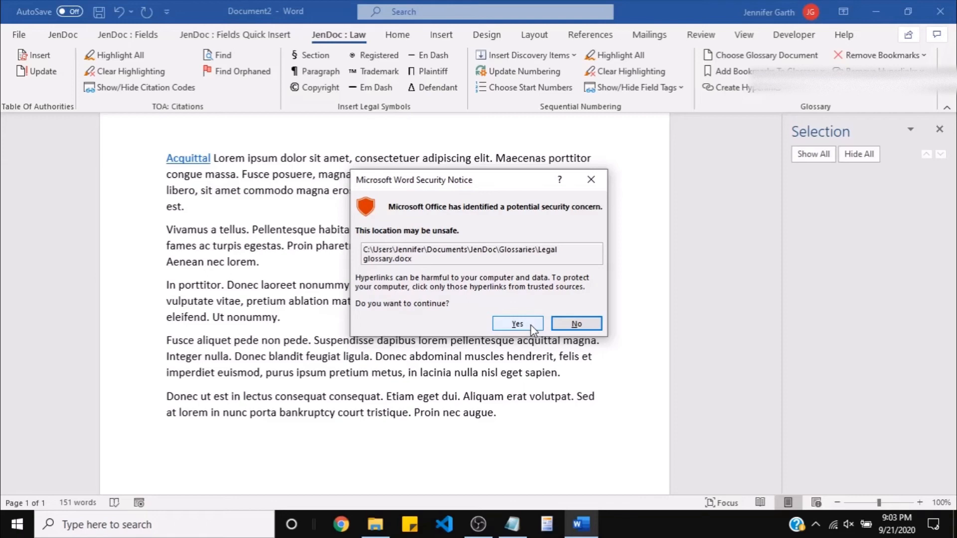
click(517, 324)
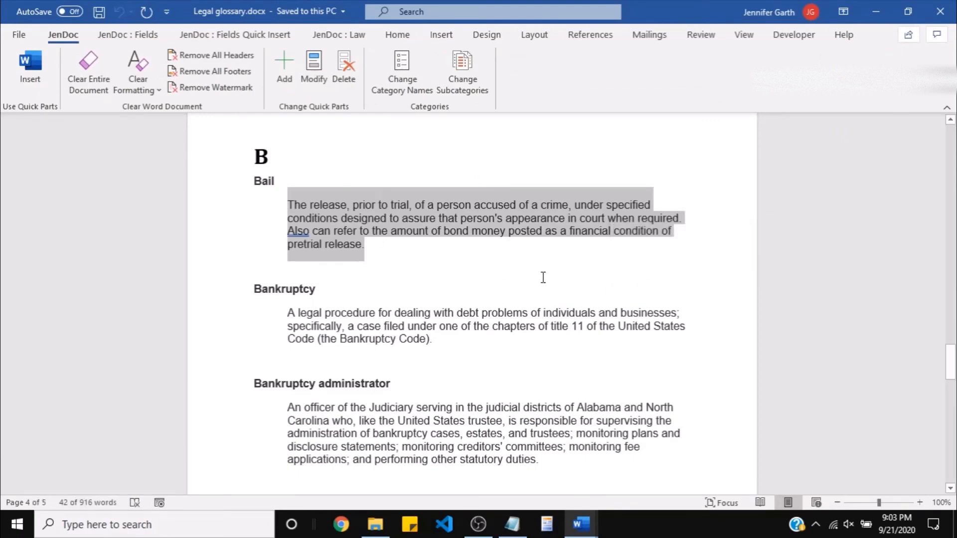
key(alt+Tab)
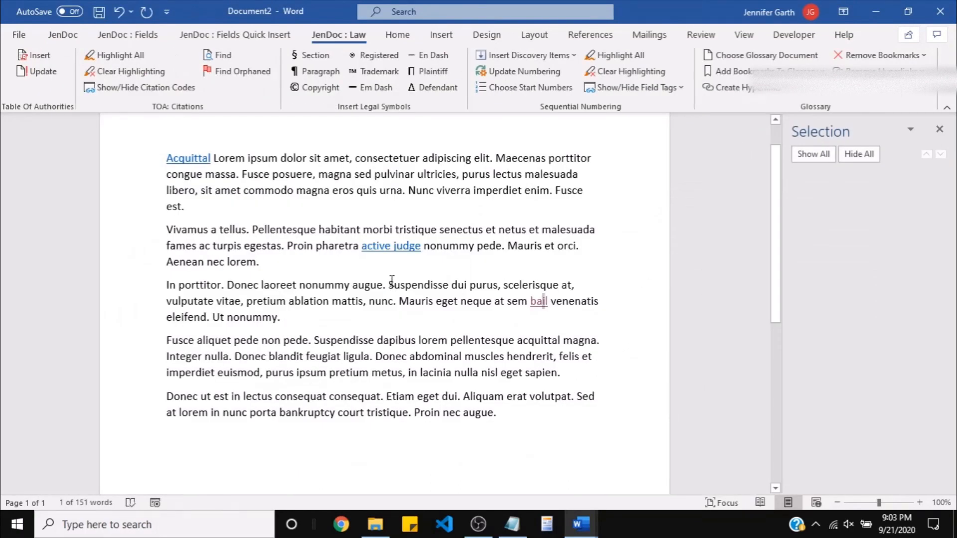
Step: Follow the "active judge" and "Acquittal" hyperlinks to their entries in Legal glossary.docx and close the glossary
ctrl+click(376, 247)
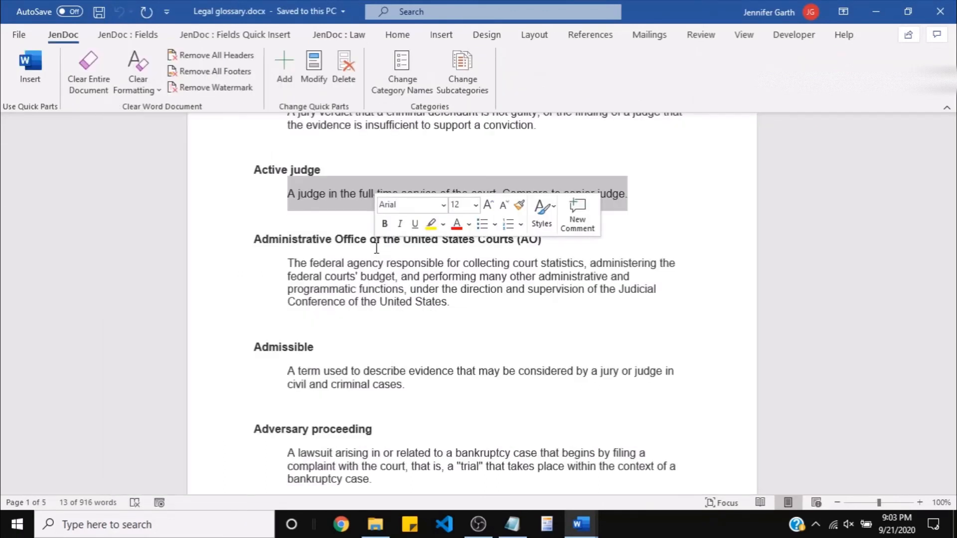
key(alt+Tab)
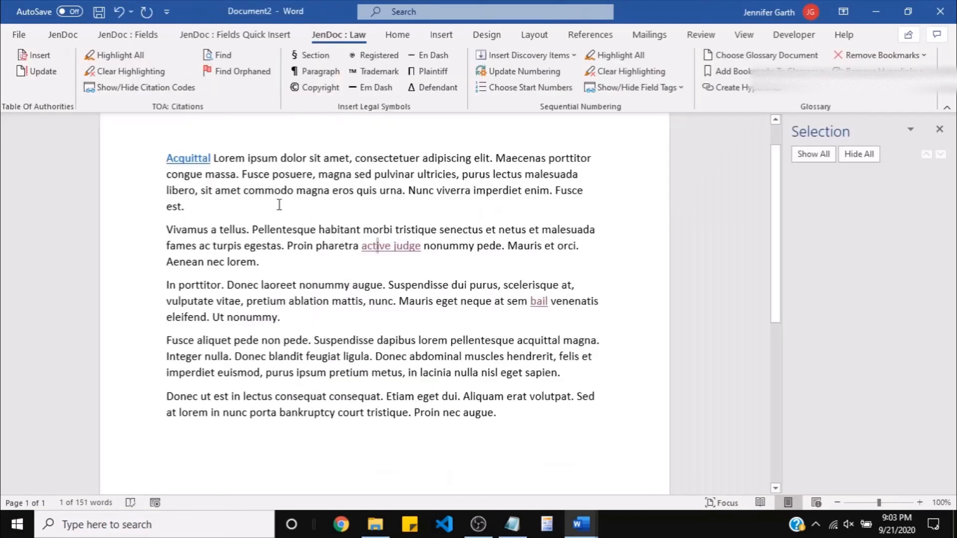
ctrl+click(201, 159)
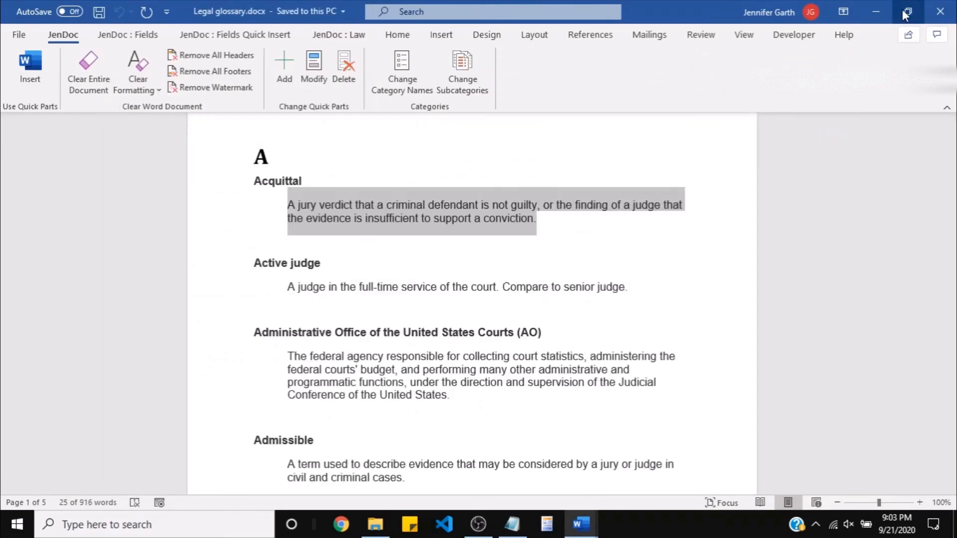
click(940, 12)
Step: Set Medical glossary.docx from the Glossaries folder as the glossary document
click(488, 344)
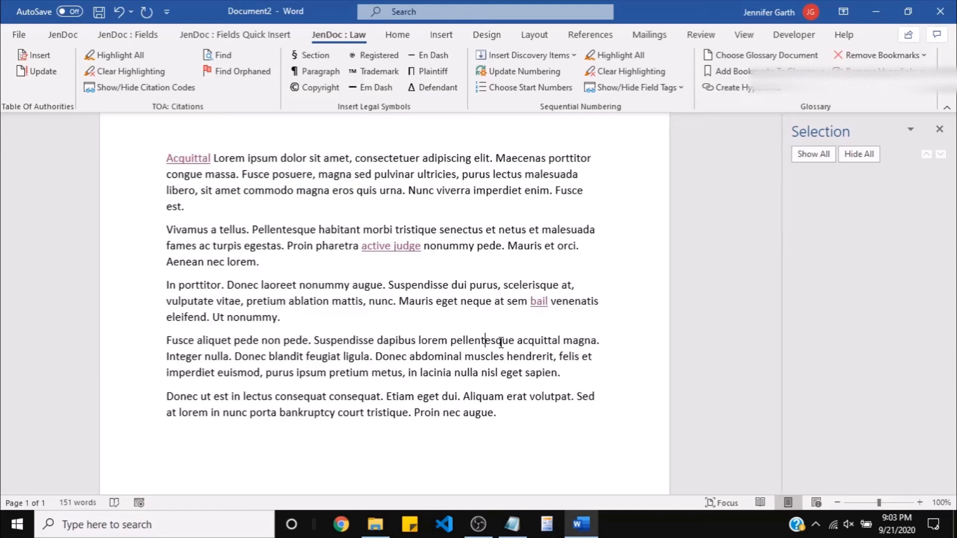
click(726, 56)
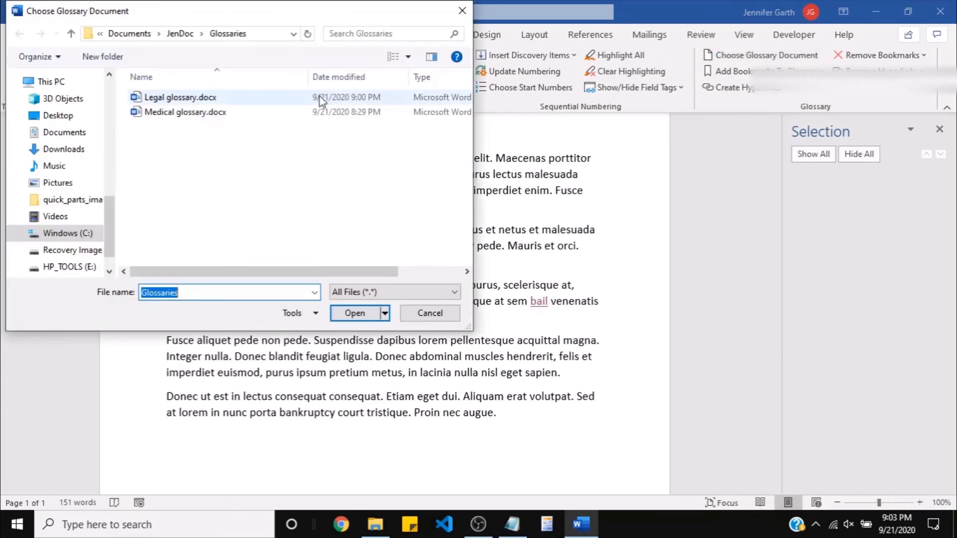
double_click(206, 112)
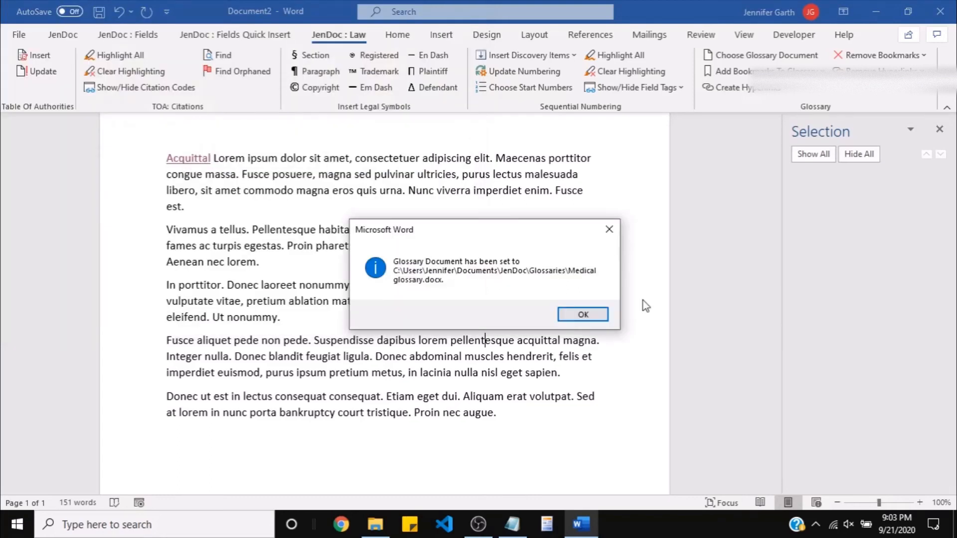
click(582, 315)
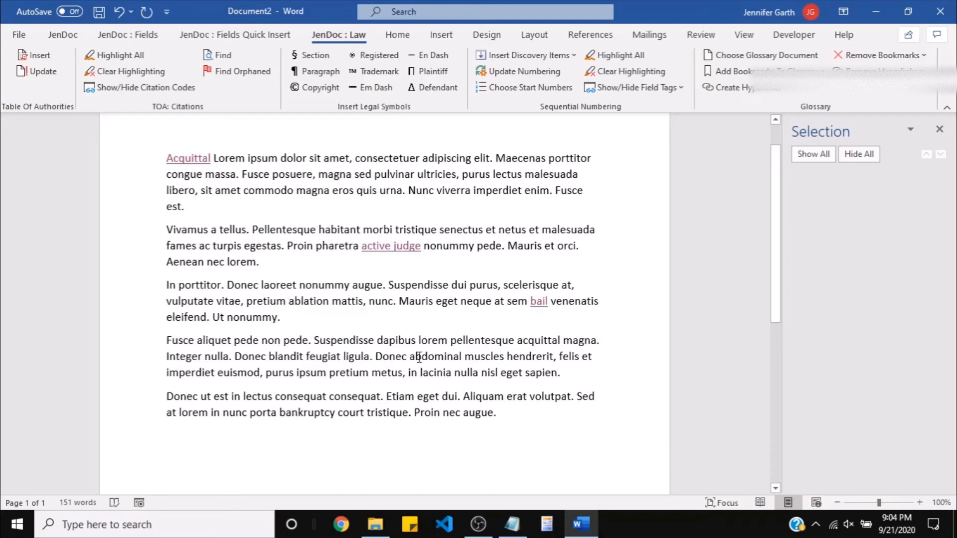
Step: Turn the word "ablation" in the third paragraph into a glossary hyperlink
double_click(307, 301)
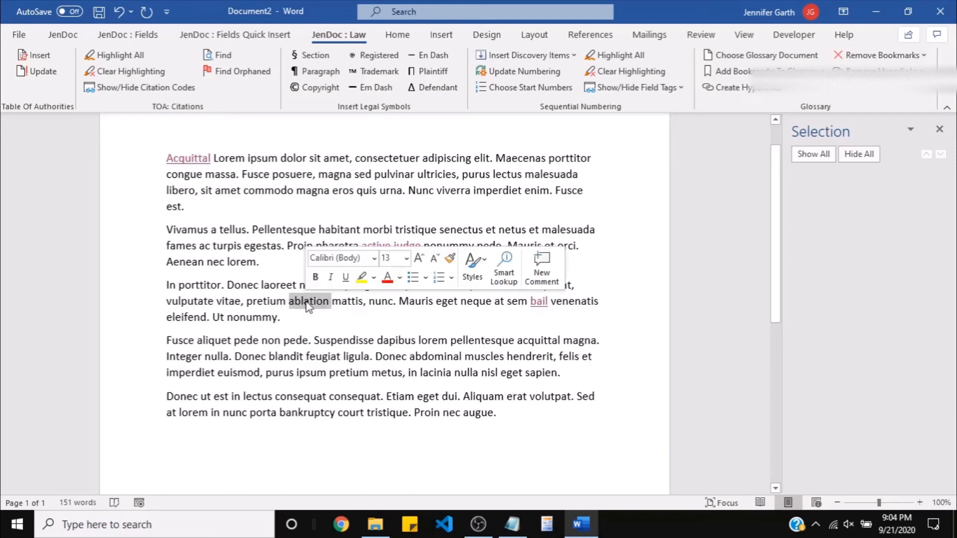
click(755, 92)
click(746, 107)
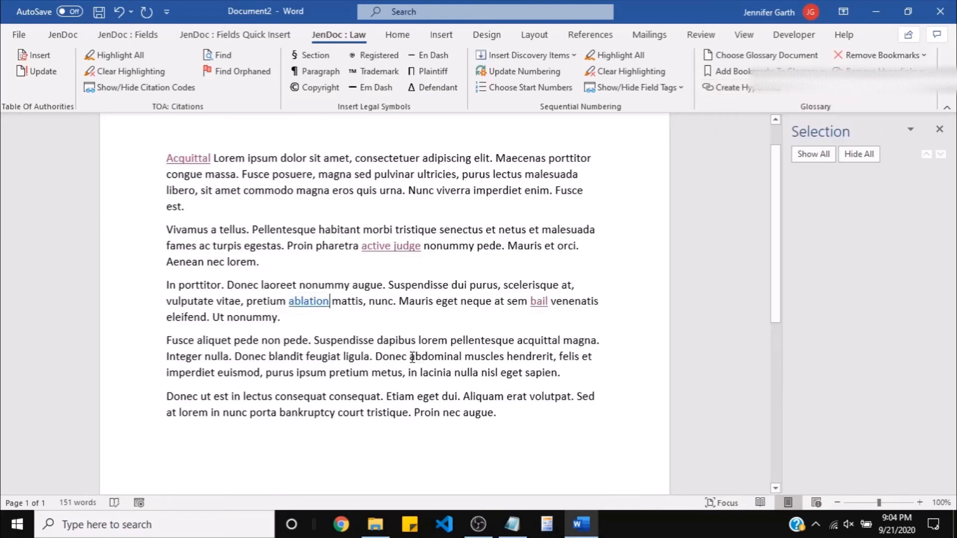
Step: Turn the words "abdominal muscles" in the fourth paragraph into a glossary hyperlink
drag(412, 358, 505, 357)
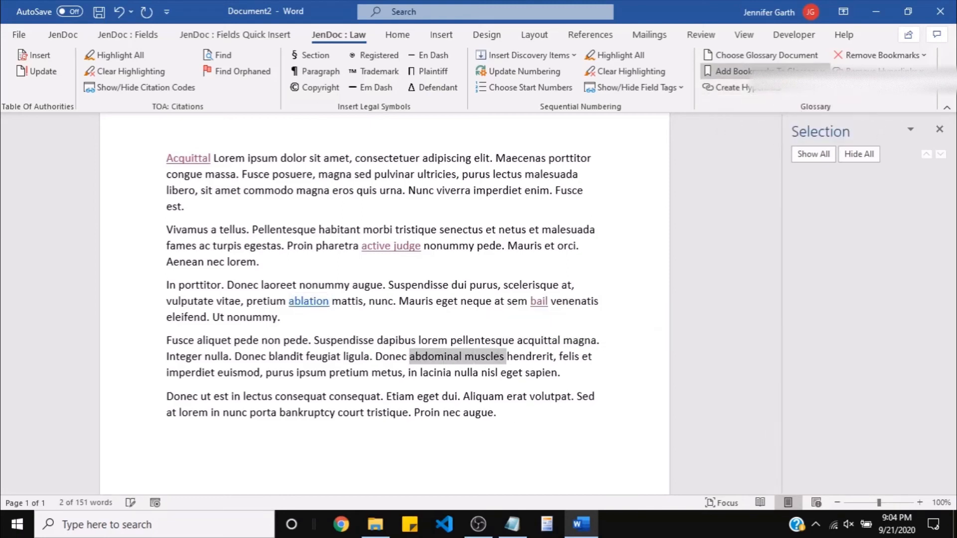
click(742, 71)
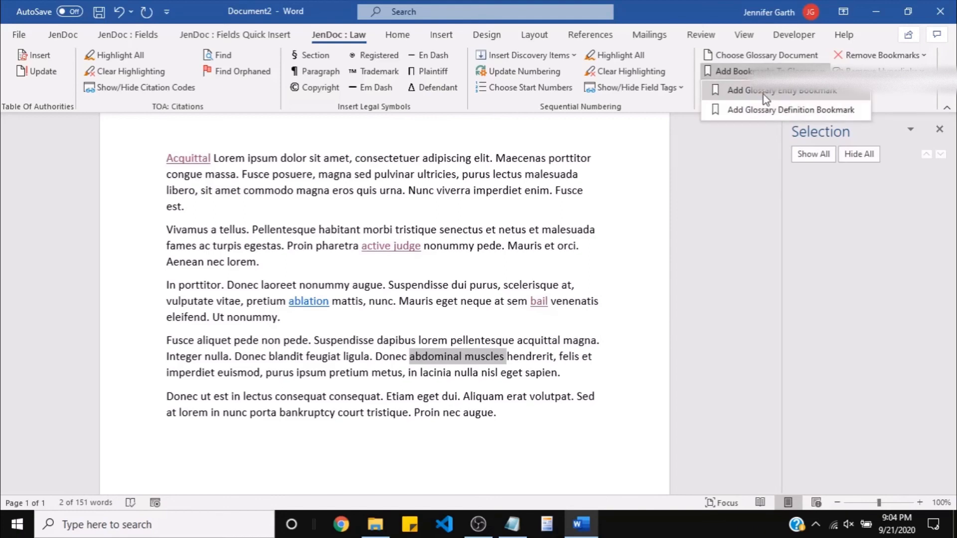
click(726, 176)
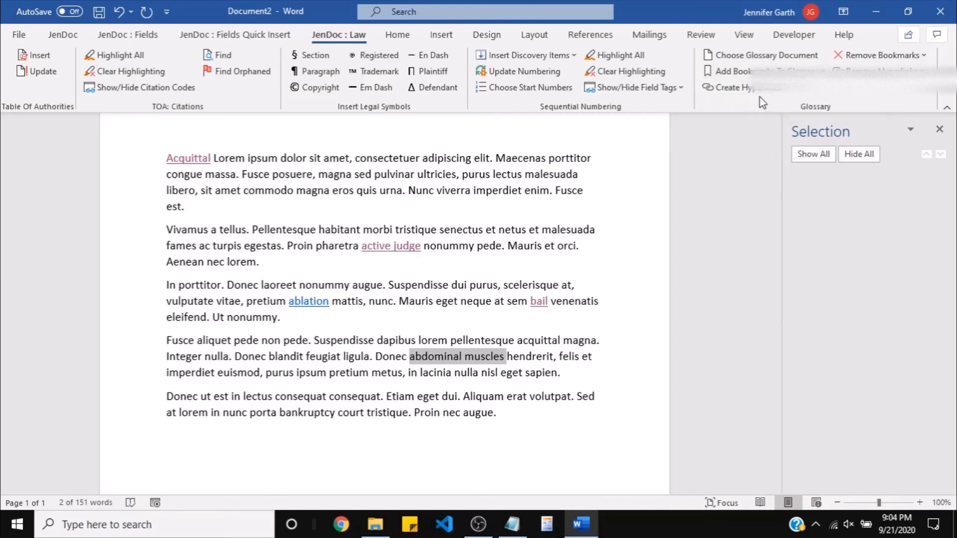
click(747, 88)
click(749, 107)
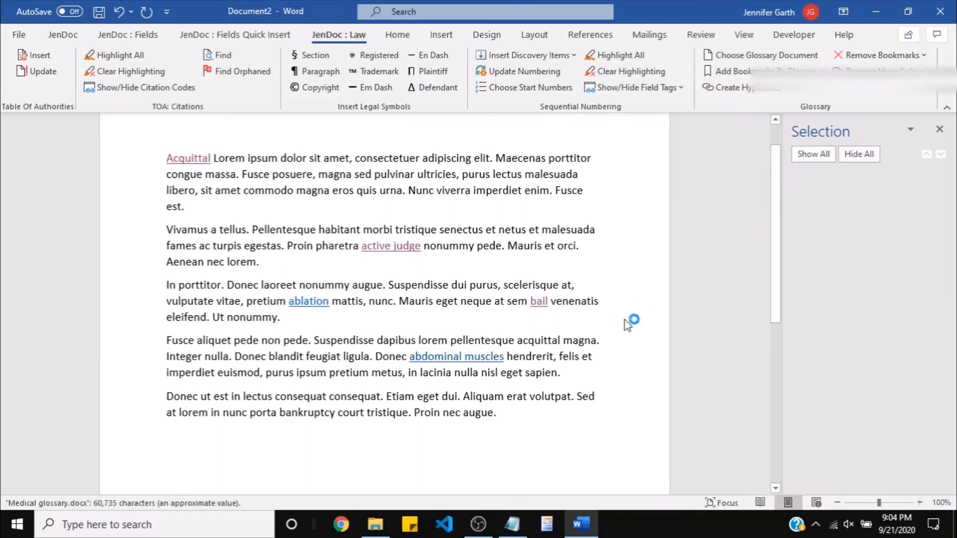
Step: Check the pop-ups of the "abdominal muscles" and "ablation" hyperlinks, follow both to their entries in Medical glossary.docx and close the glossary
mouse_move(461, 363)
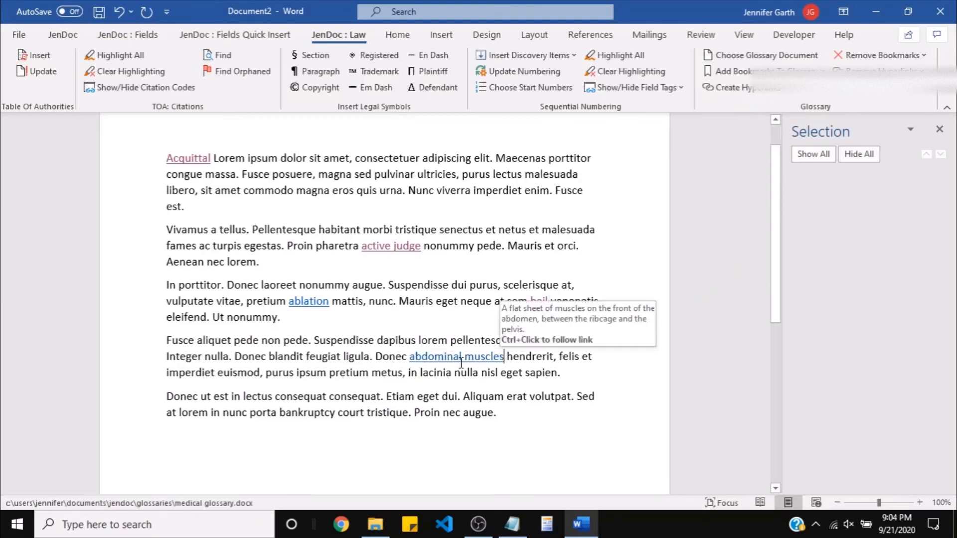
mouse_move(313, 301)
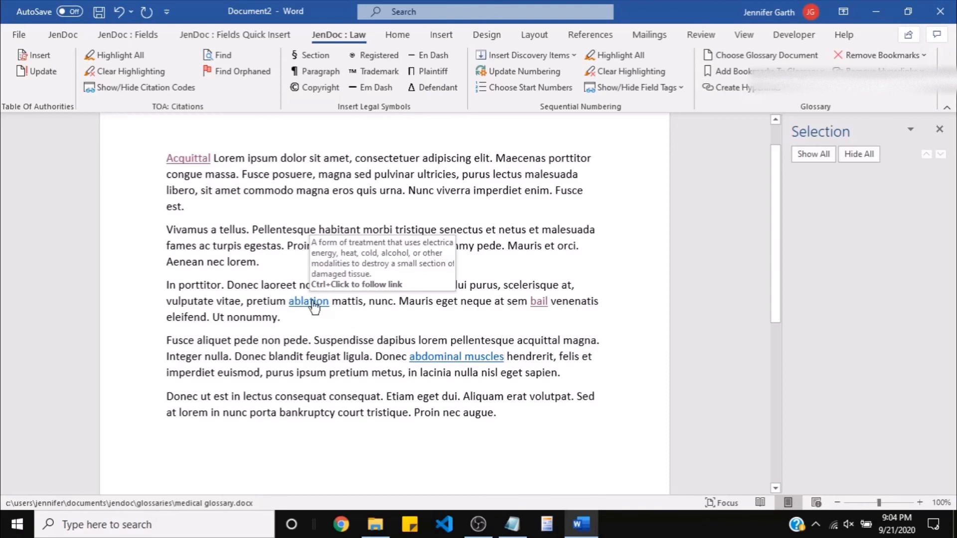
ctrl+click(316, 309)
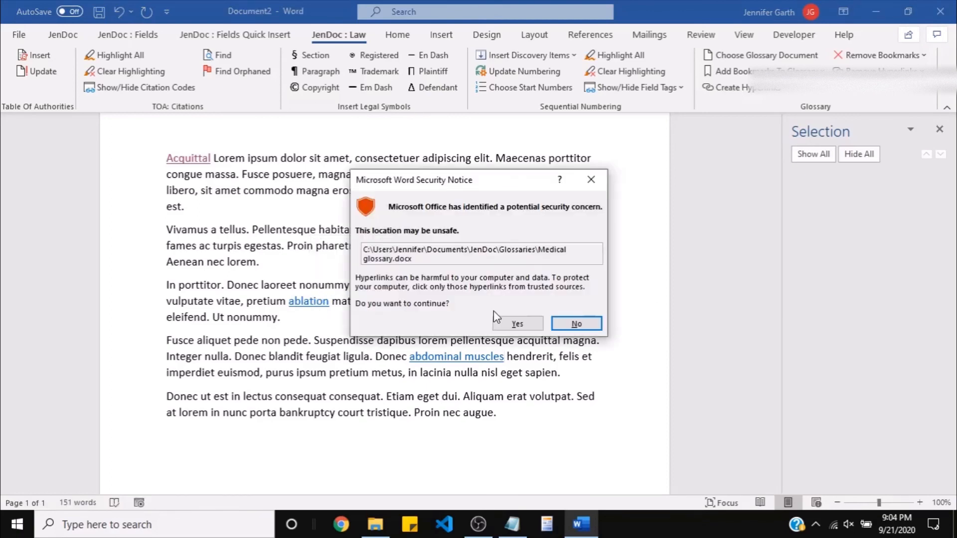
click(533, 323)
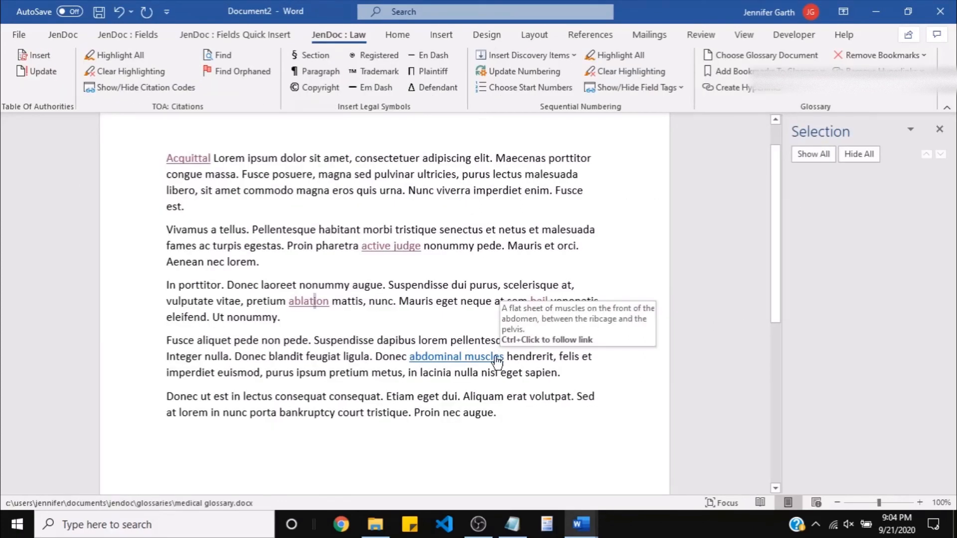
ctrl+click(497, 358)
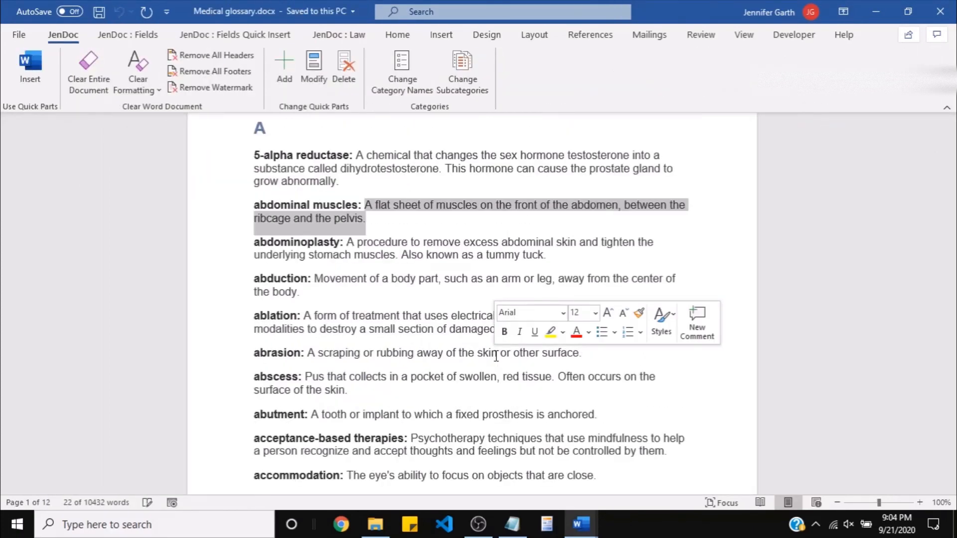
click(940, 11)
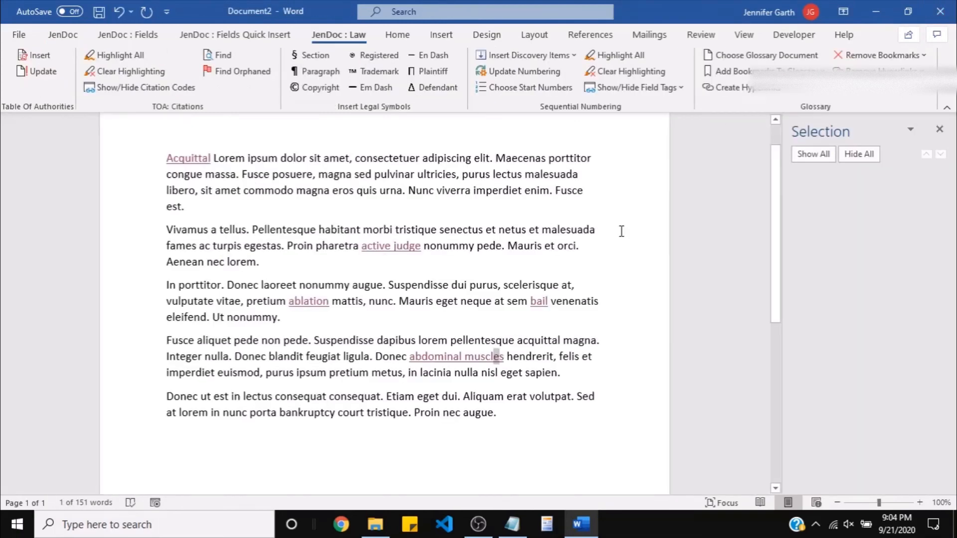
Step: Set Legal glossary.docx as the glossary document again
drag(278, 415, 356, 418)
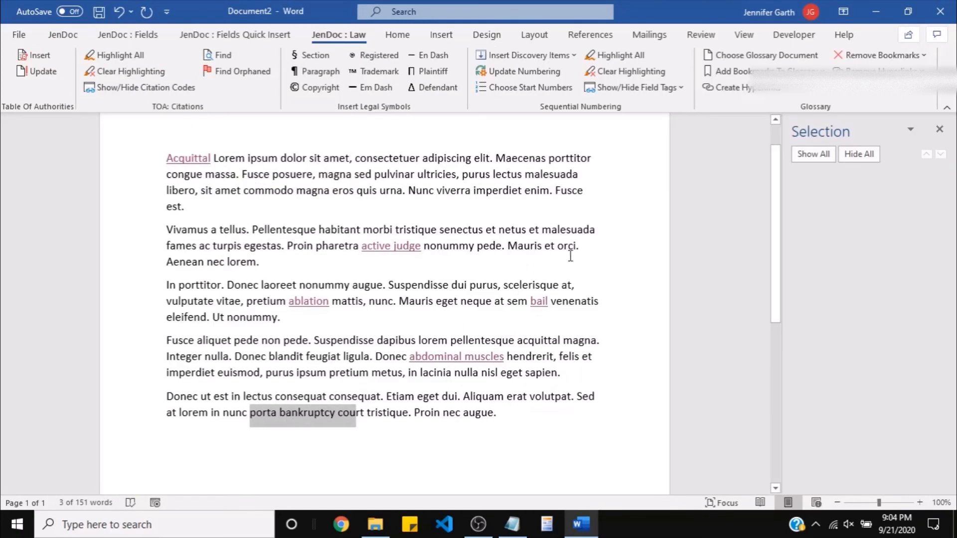
click(587, 235)
click(730, 58)
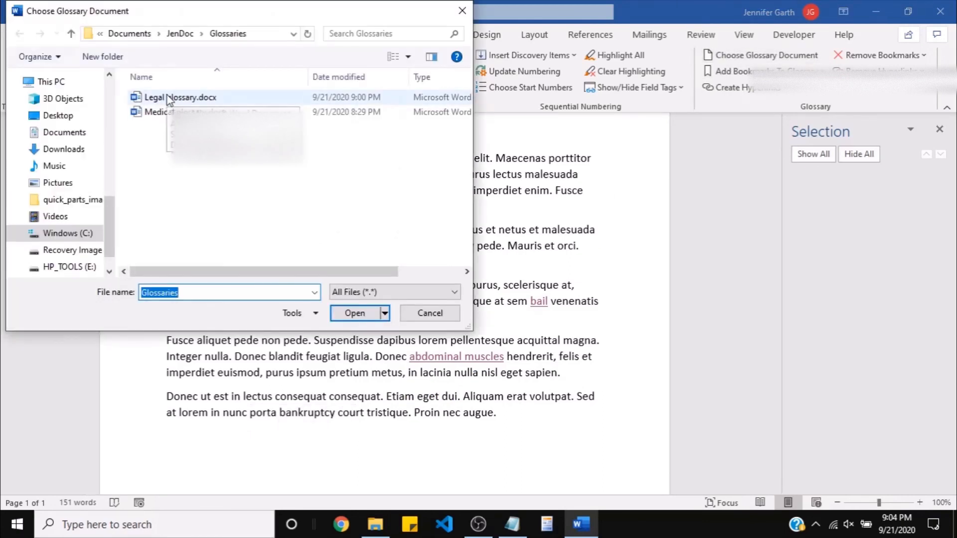
double_click(168, 98)
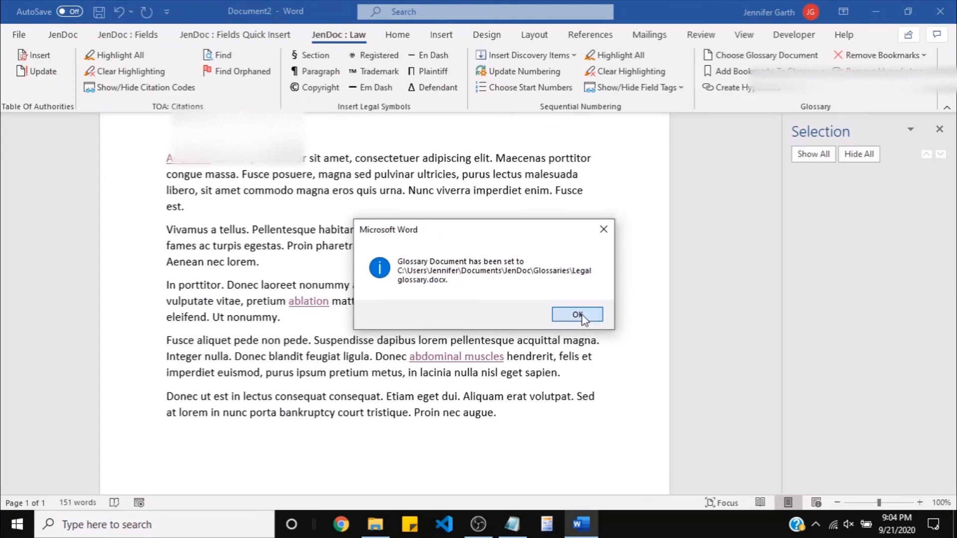
click(563, 313)
Step: Turn the words "bankruptcy court" in the last paragraph into a glossary hyperlink
drag(279, 413, 366, 413)
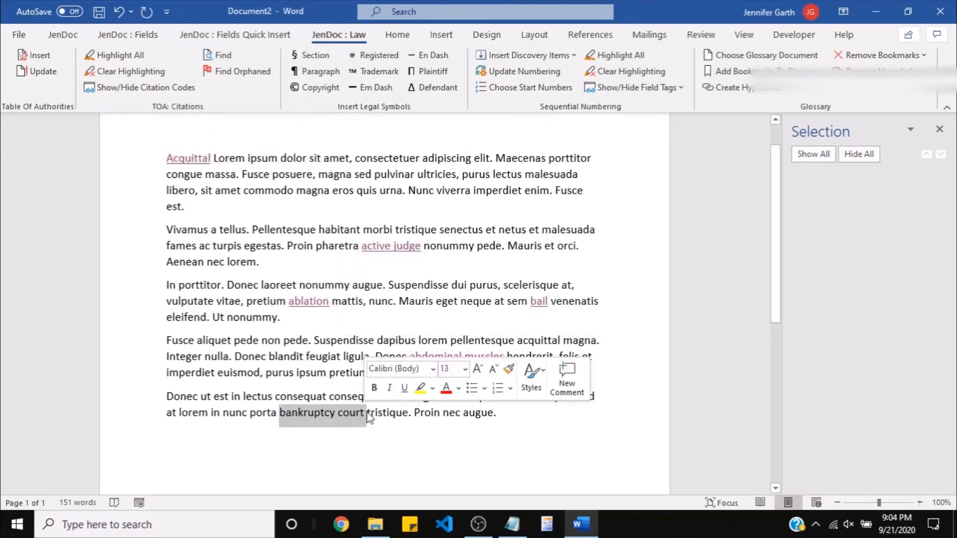
click(717, 87)
click(735, 102)
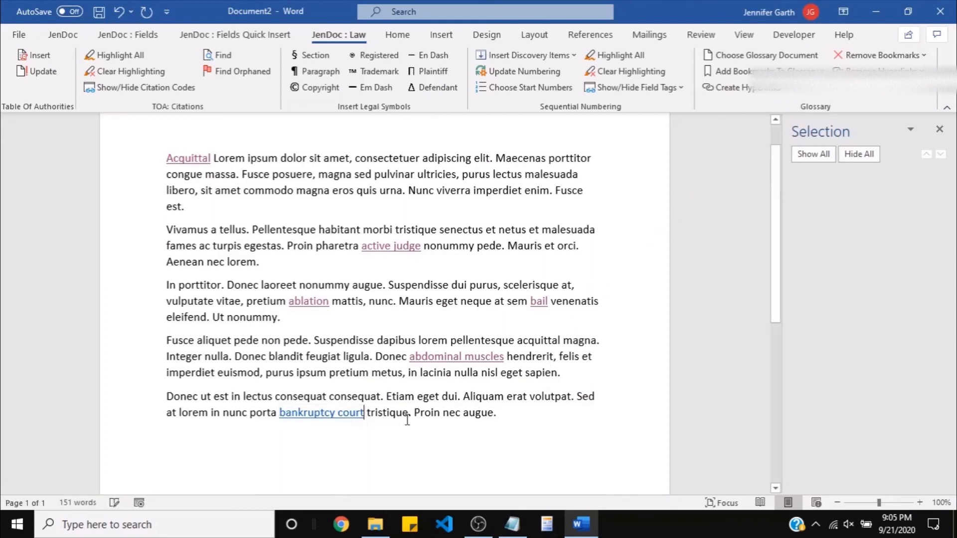
Step: Follow the "bankruptcy court" hyperlink to its entry in Legal glossary.docx and close the glossary
ctrl+click(319, 414)
click(538, 323)
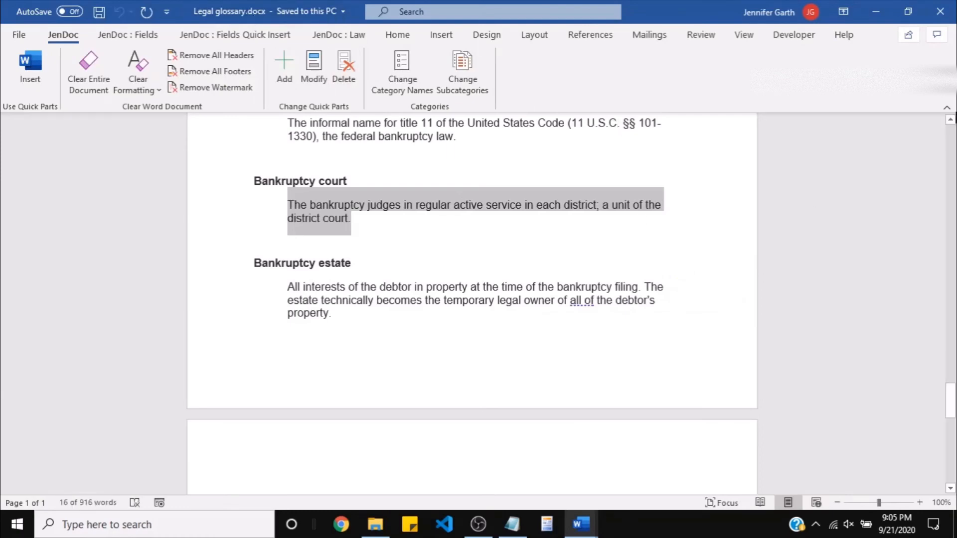
click(941, 12)
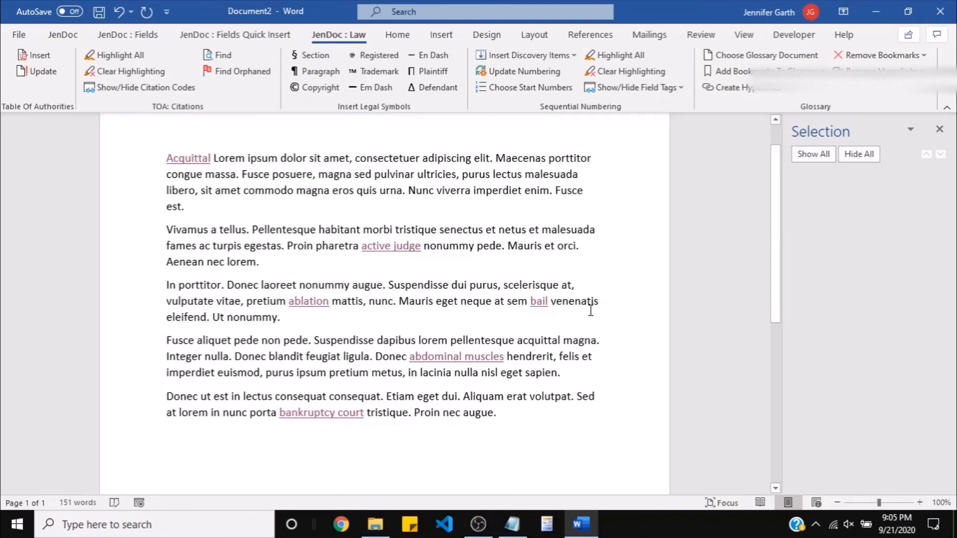